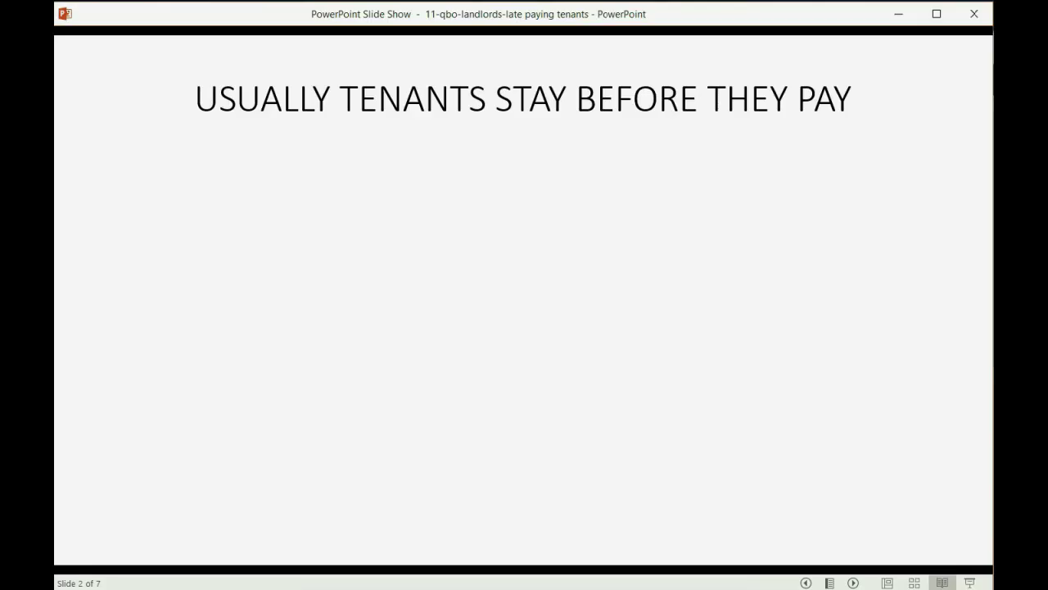
# - Build slide 2's remaining lines on late and non-paying tenants, ending with invoices requesting payment
pyautogui.press('Right')
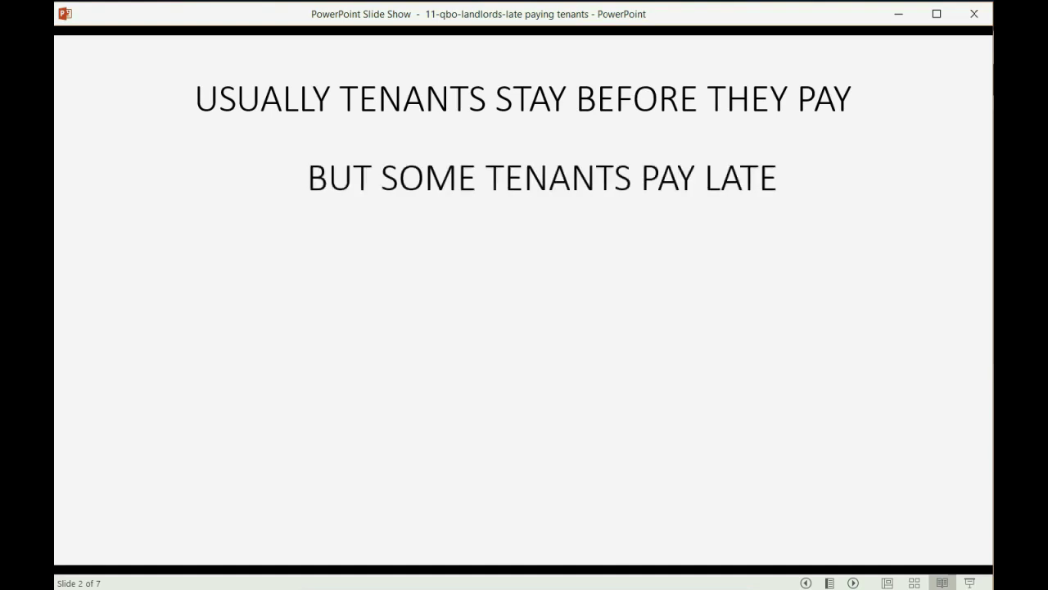
pyautogui.press('Right')
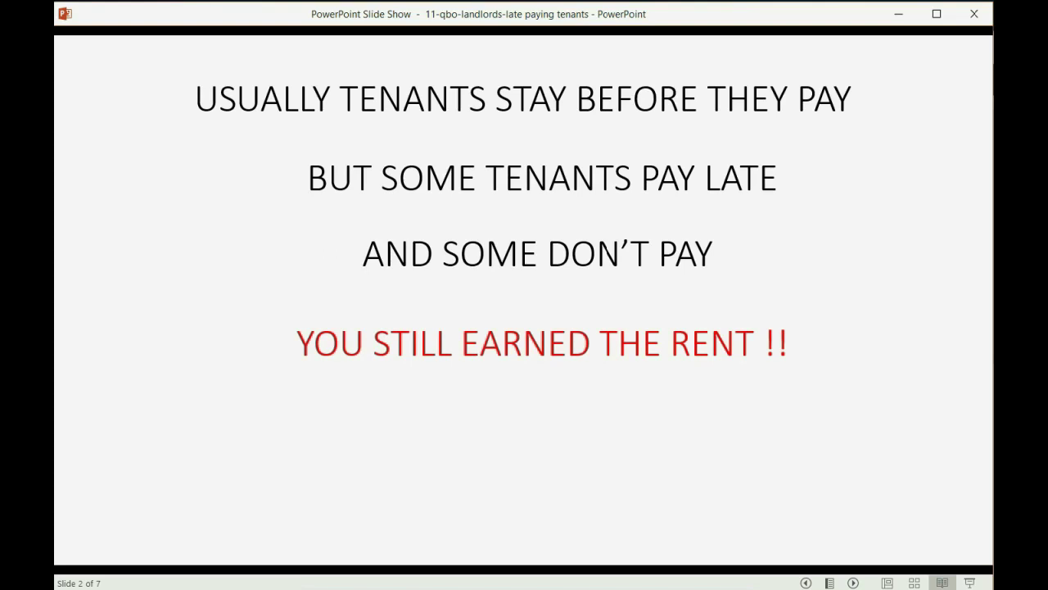
pyautogui.press('Right')
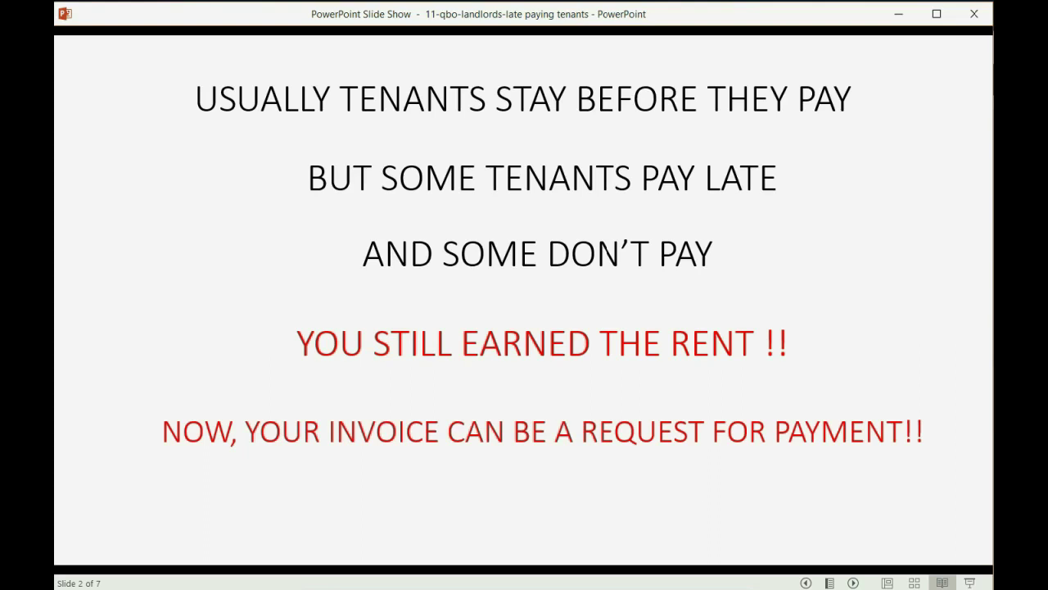
# - Advance to slide 3 and build its text: late-tenant money isn't unearned, but in QBO invoices affect it
pyautogui.press('Right')
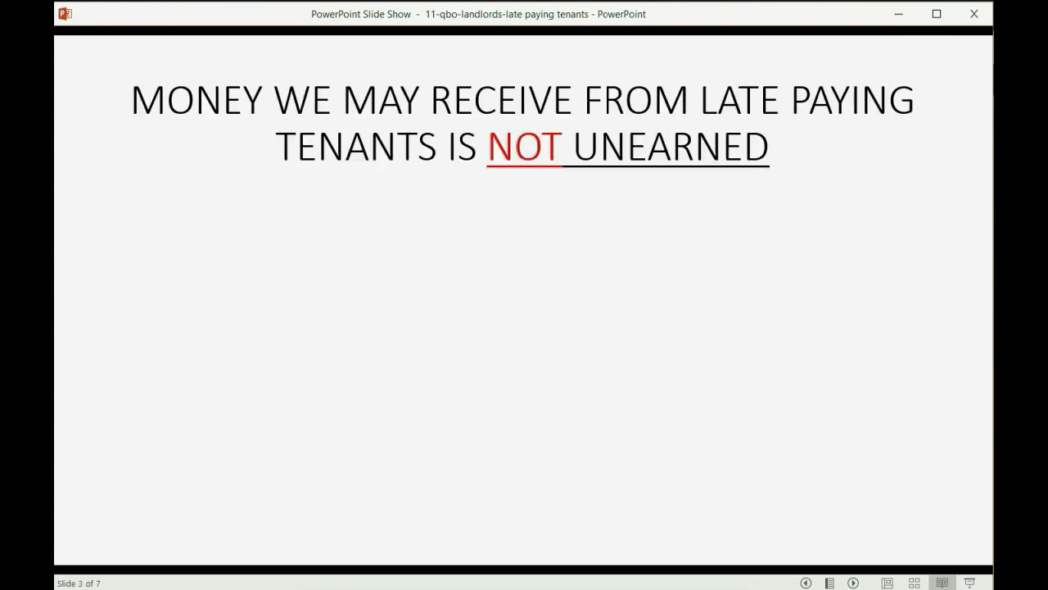
pyautogui.press('Right')
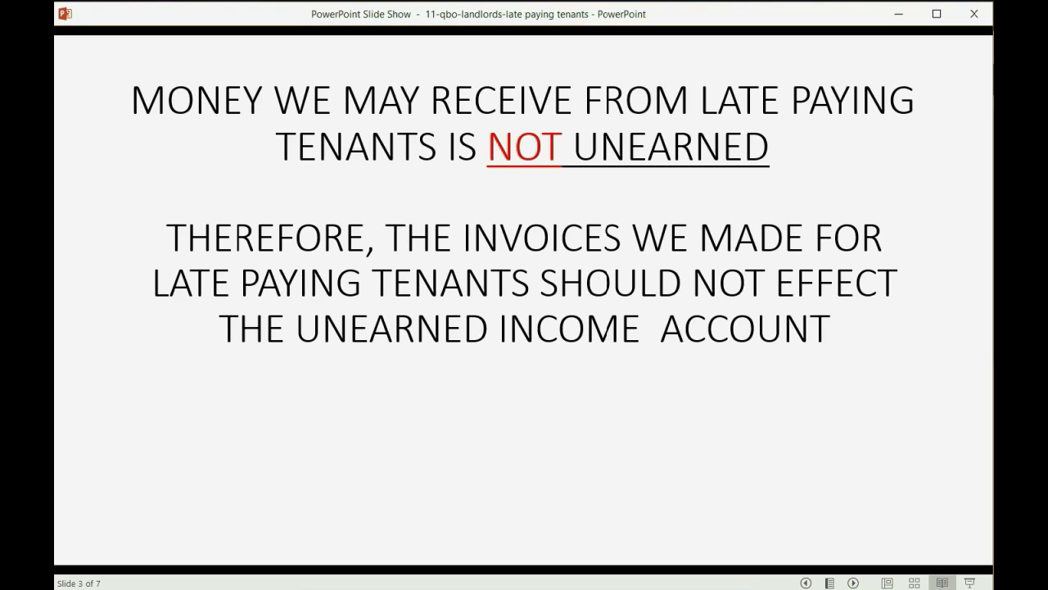
pyautogui.press('Right')
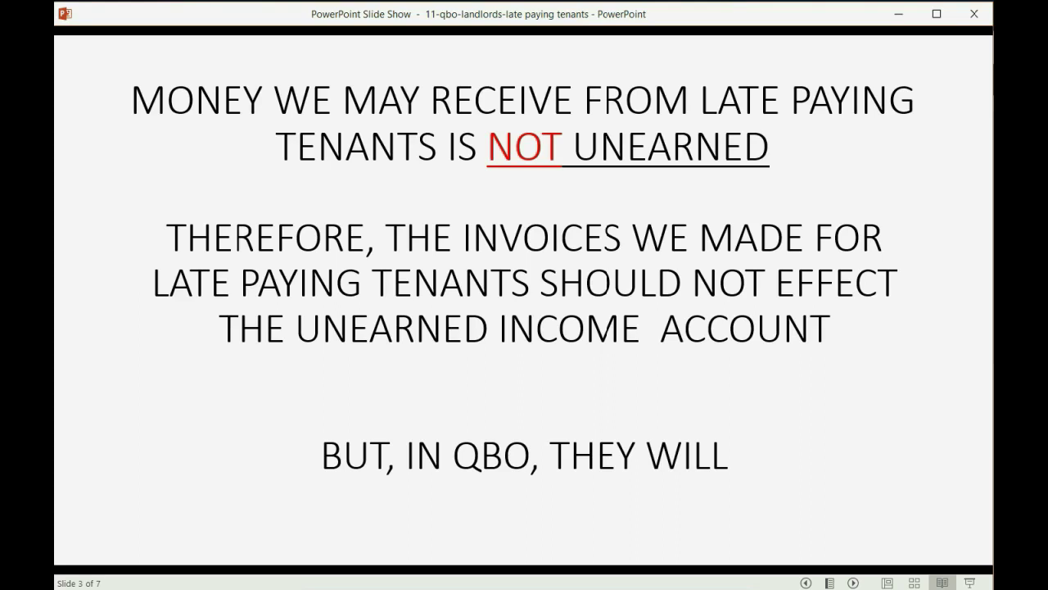
# - Build all five WHAT DO WE DO ? bullets, from understated unearned income to next video's adjustment
pyautogui.press('Right')
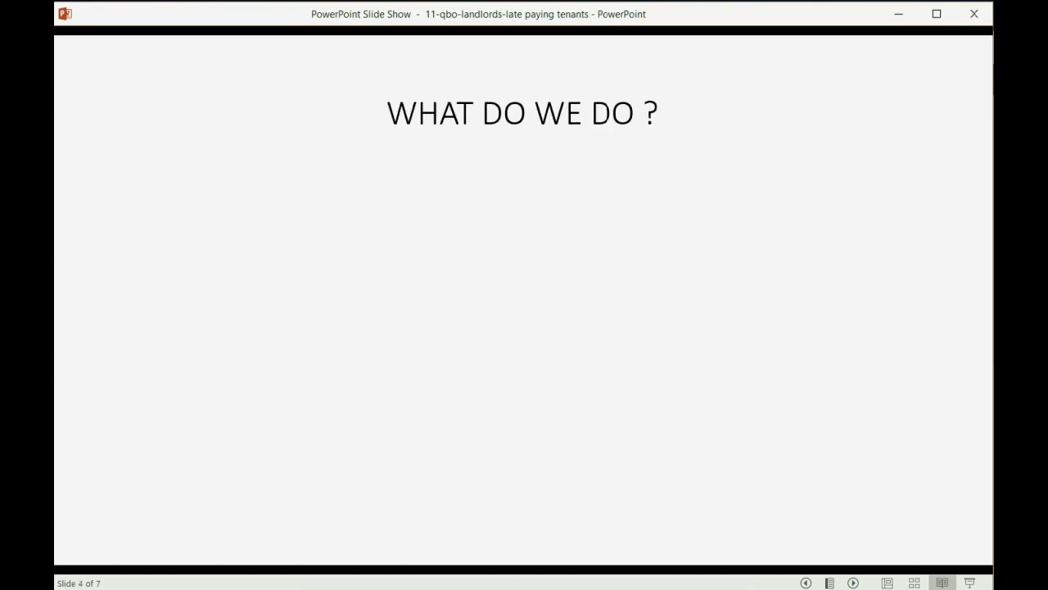
pyautogui.press('Right')
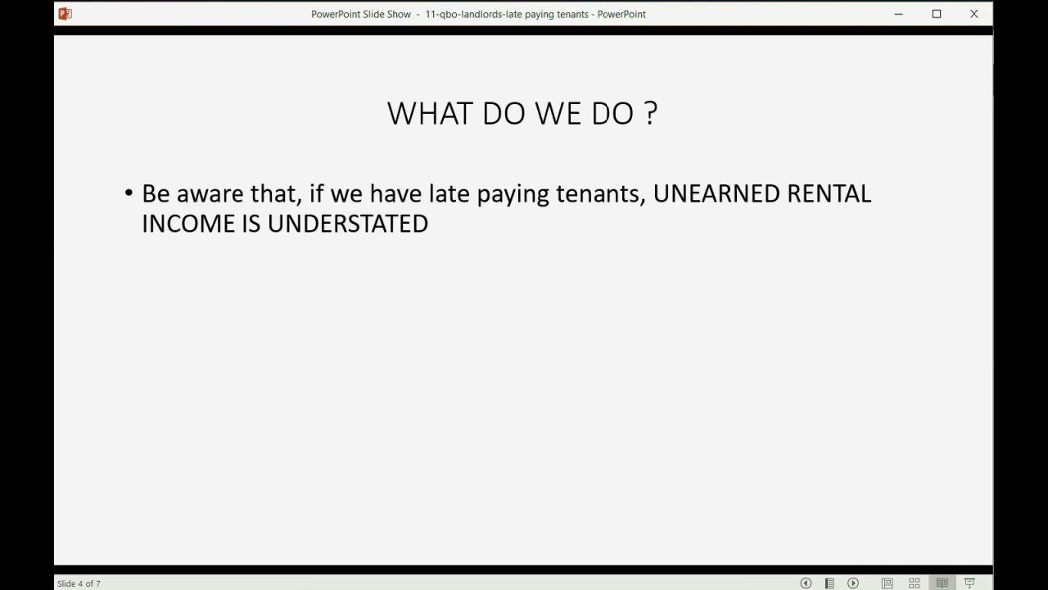
pyautogui.press('Right')
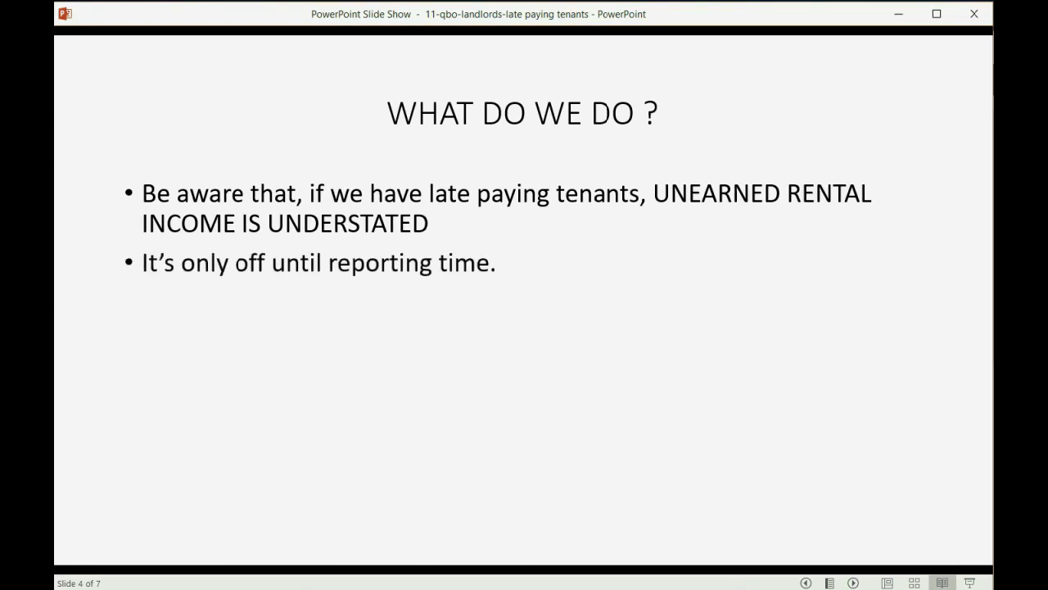
pyautogui.press('Right')
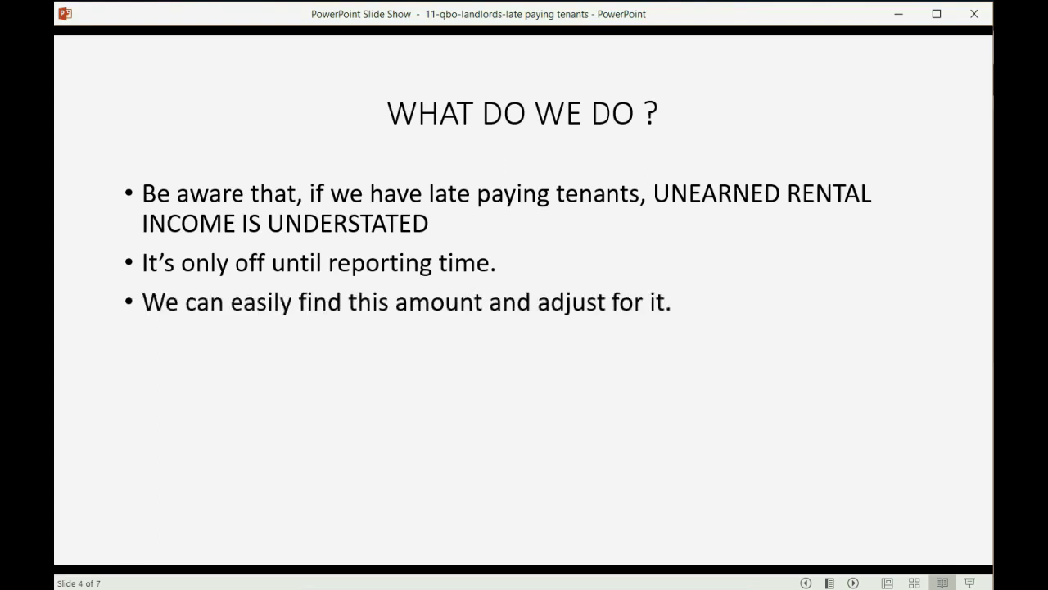
pyautogui.press('Right')
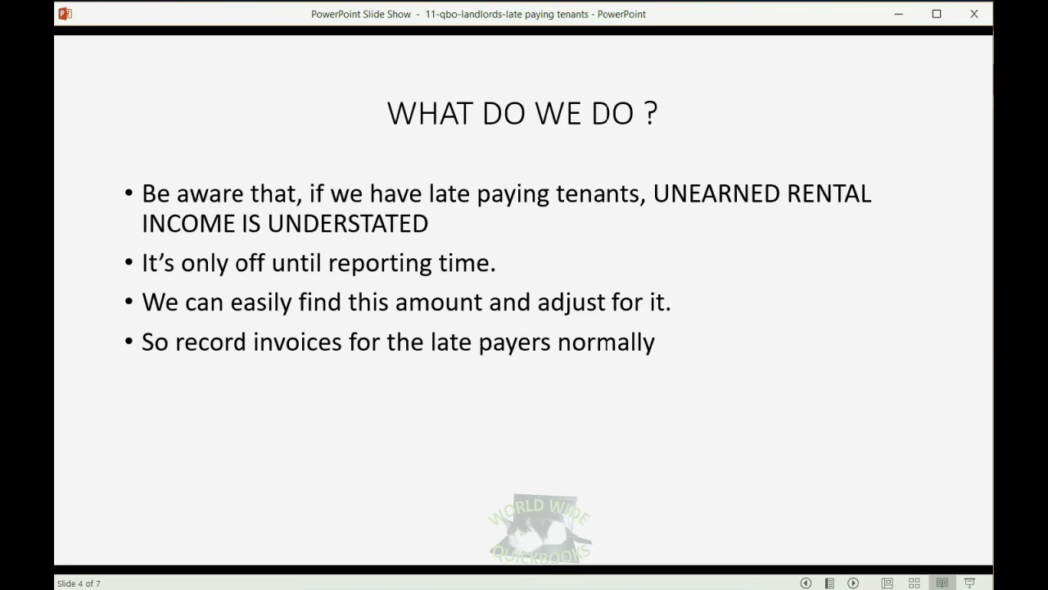
pyautogui.press('Right')
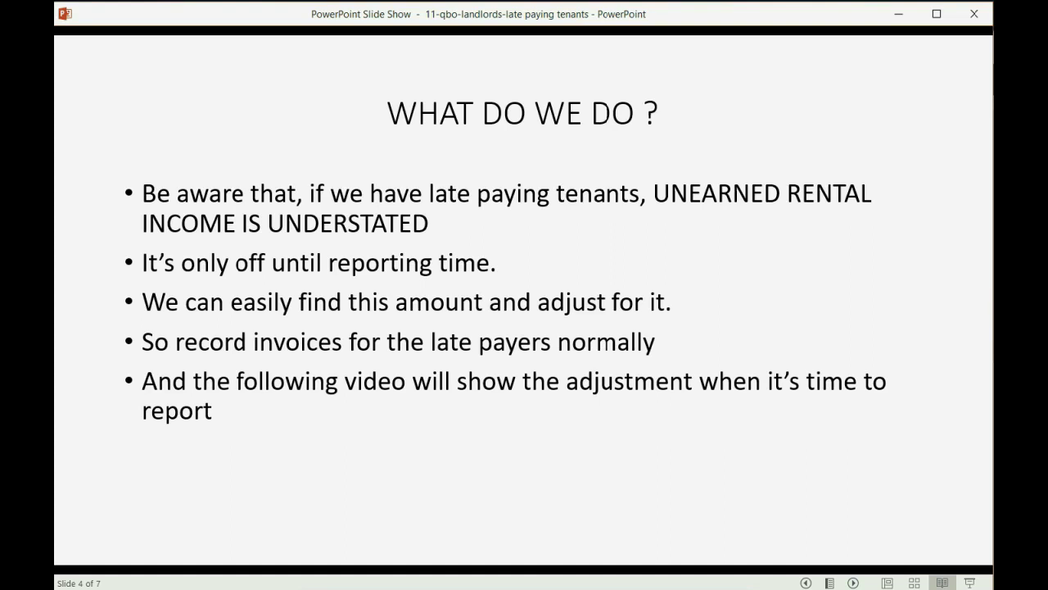
# - Build the For Example slide's bullets: Betty's January stay, rent earned, and invoicing money owed
pyautogui.click(740, 284)
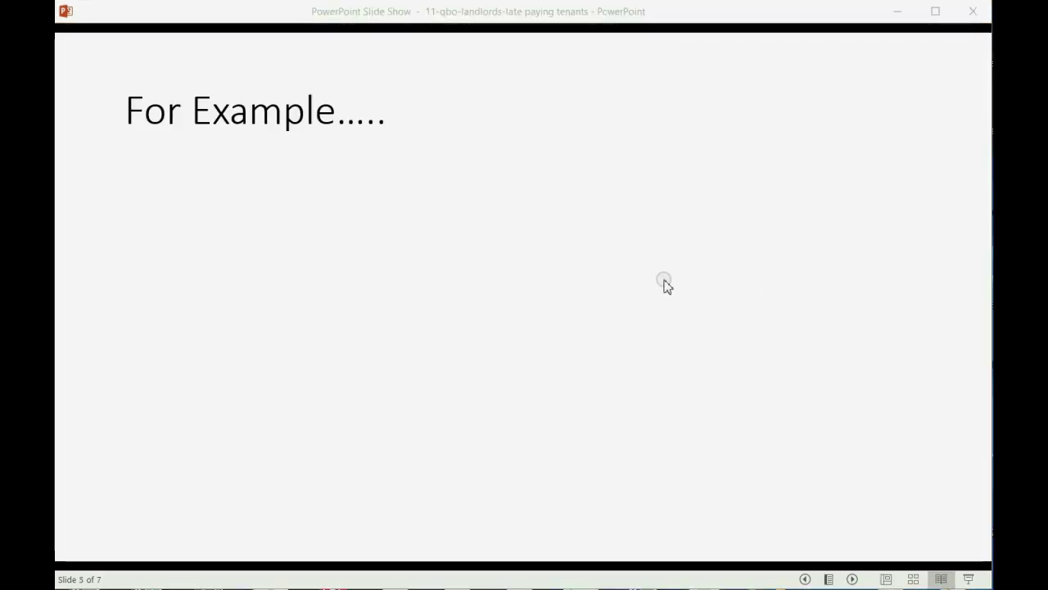
pyautogui.click(665, 281)
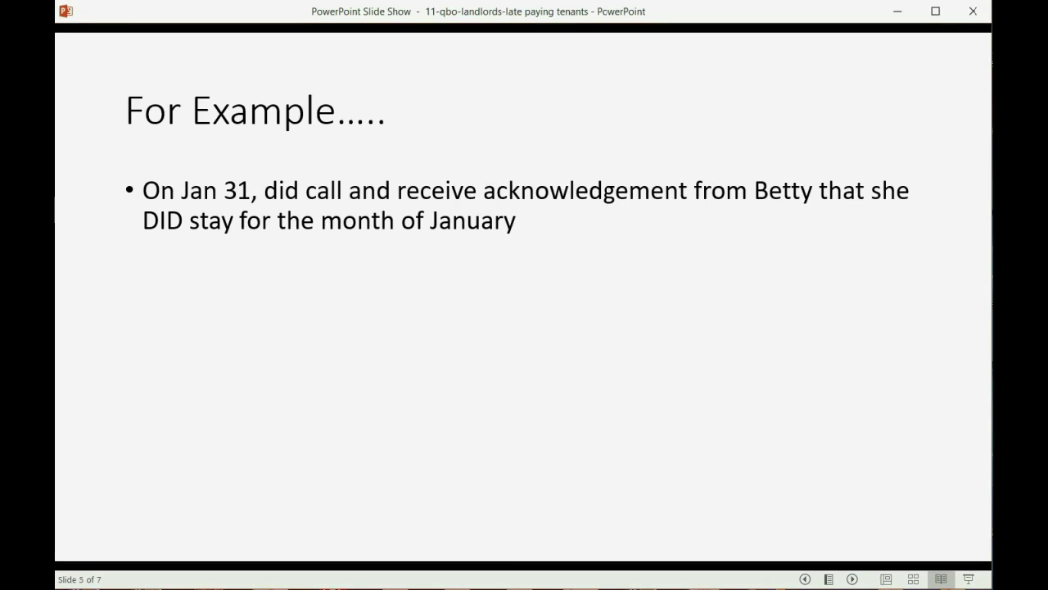
pyautogui.press('Right')
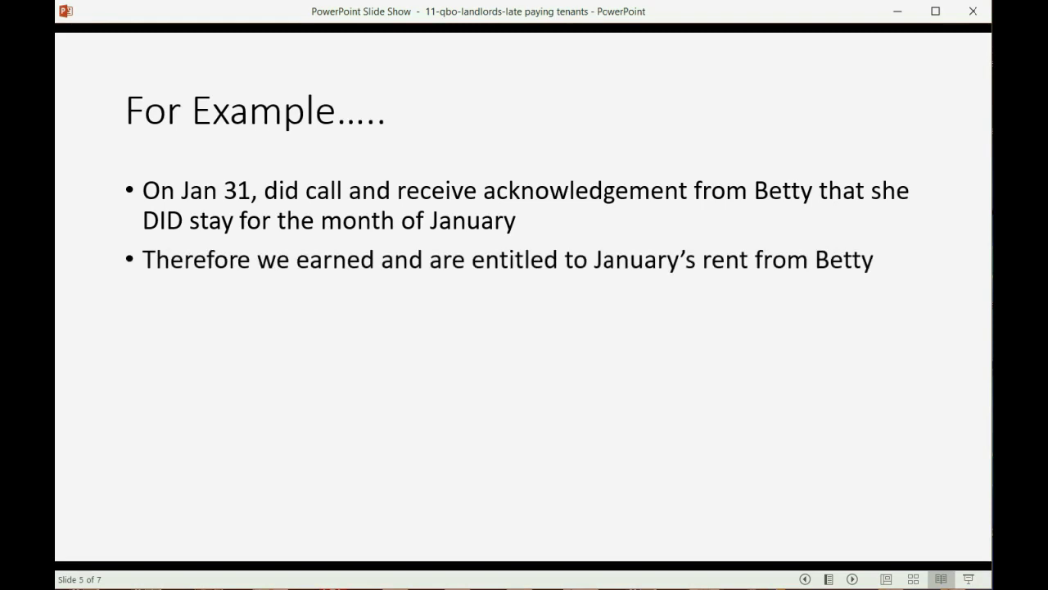
pyautogui.press('Right')
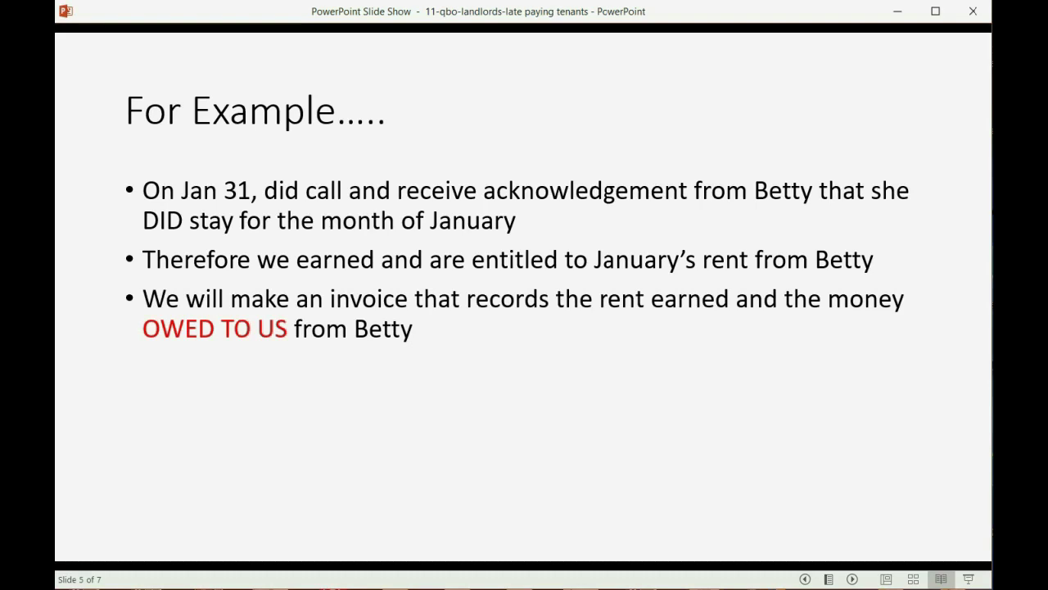
pyautogui.press('Right')
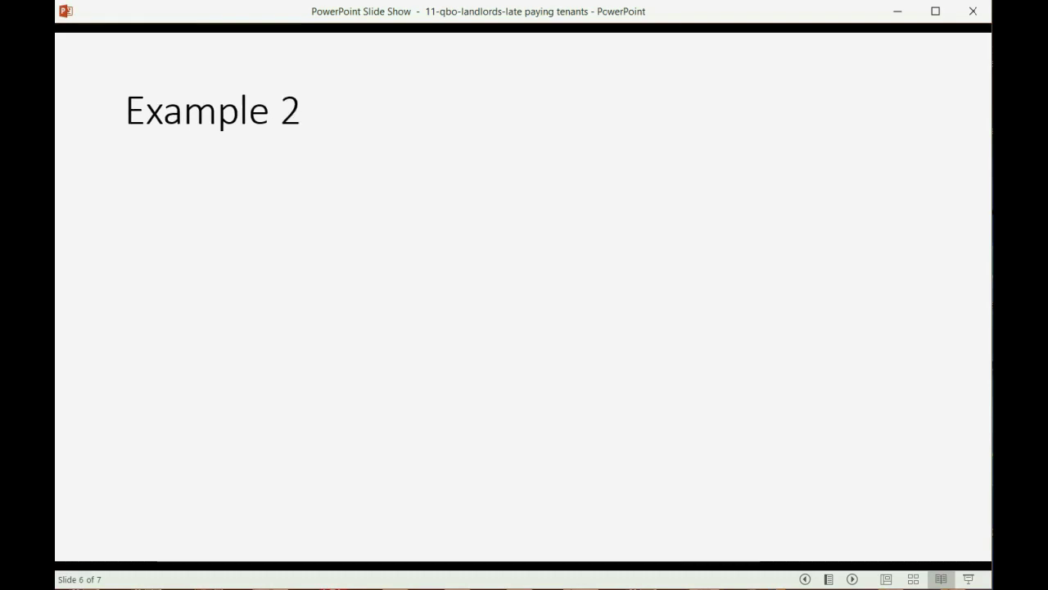
pyautogui.press('Left')
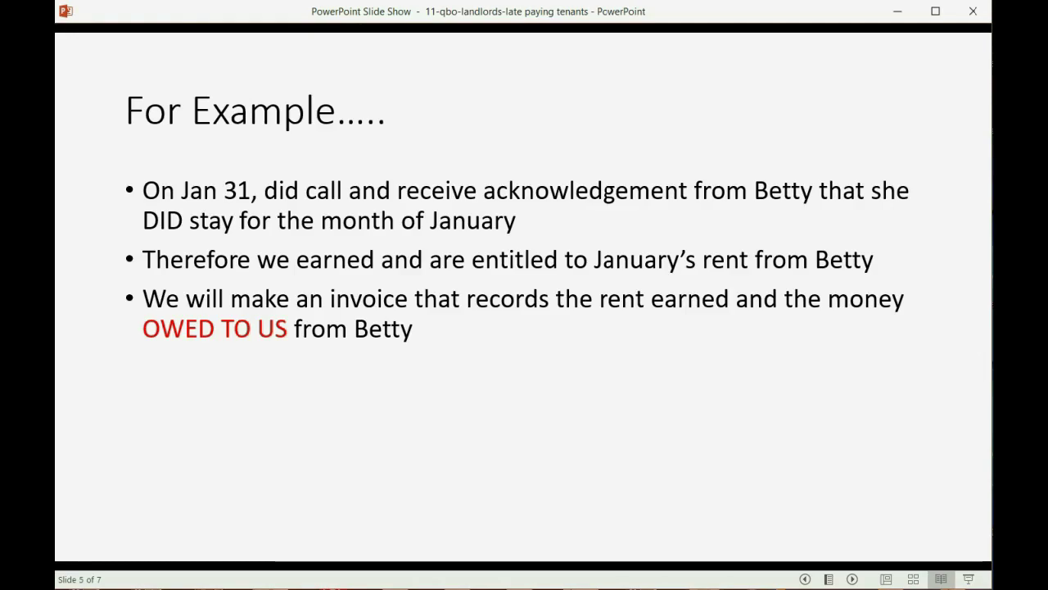
# - Start a new QuickBooks invoice dated 01/31/2019
pyautogui.hotkey('alt', 'Tab')
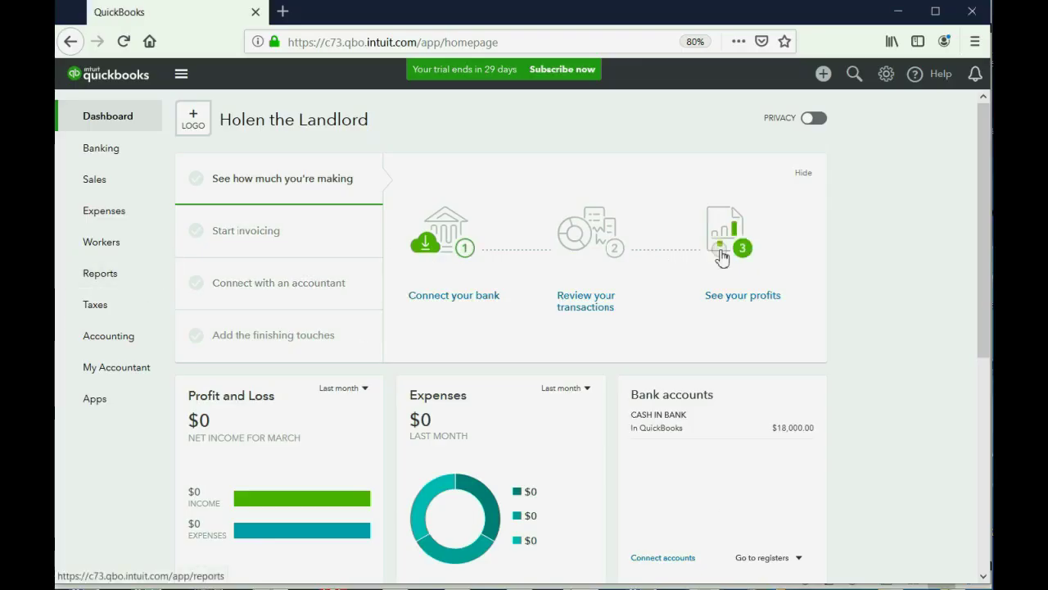
pyautogui.click(823, 76)
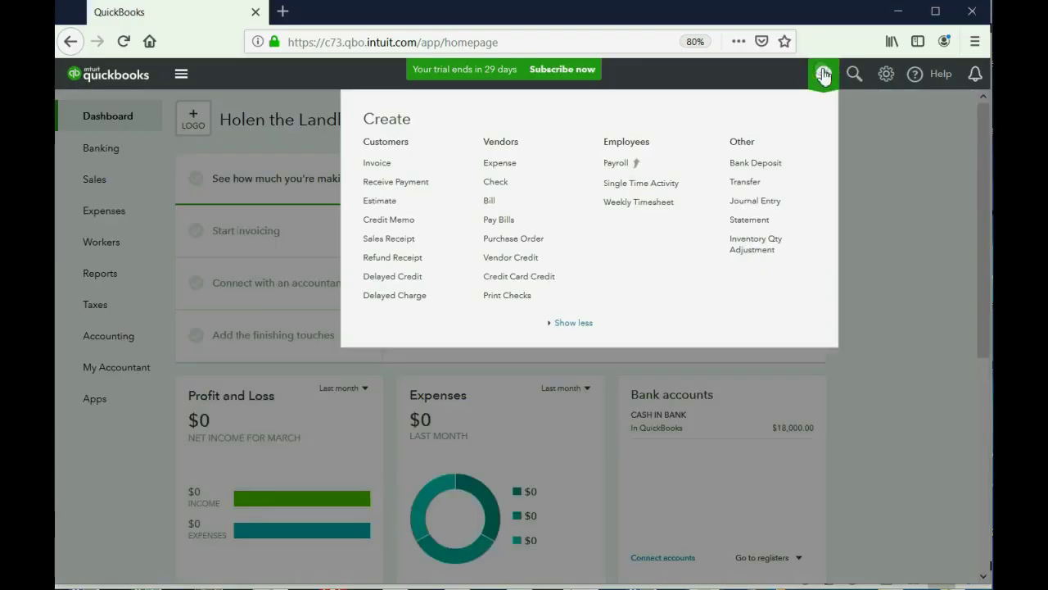
pyautogui.click(377, 165)
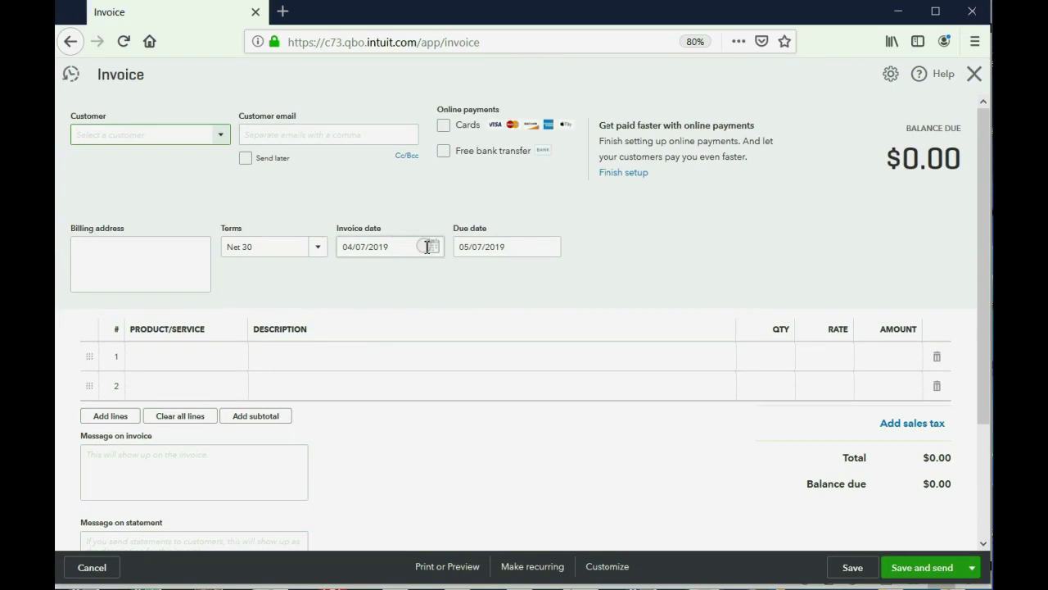
pyautogui.click(429, 245)
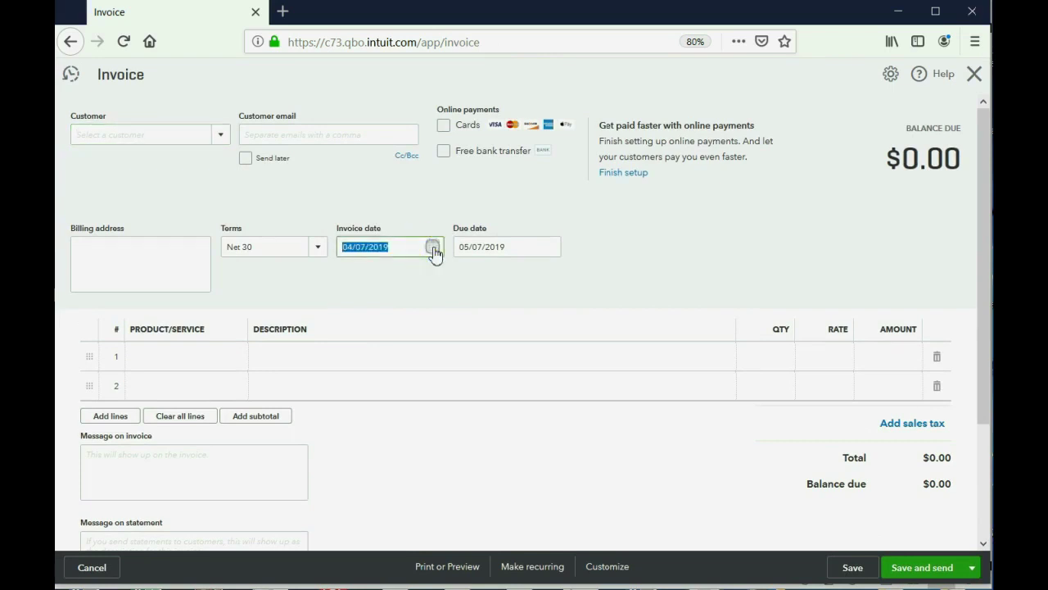
pyautogui.click(350, 280)
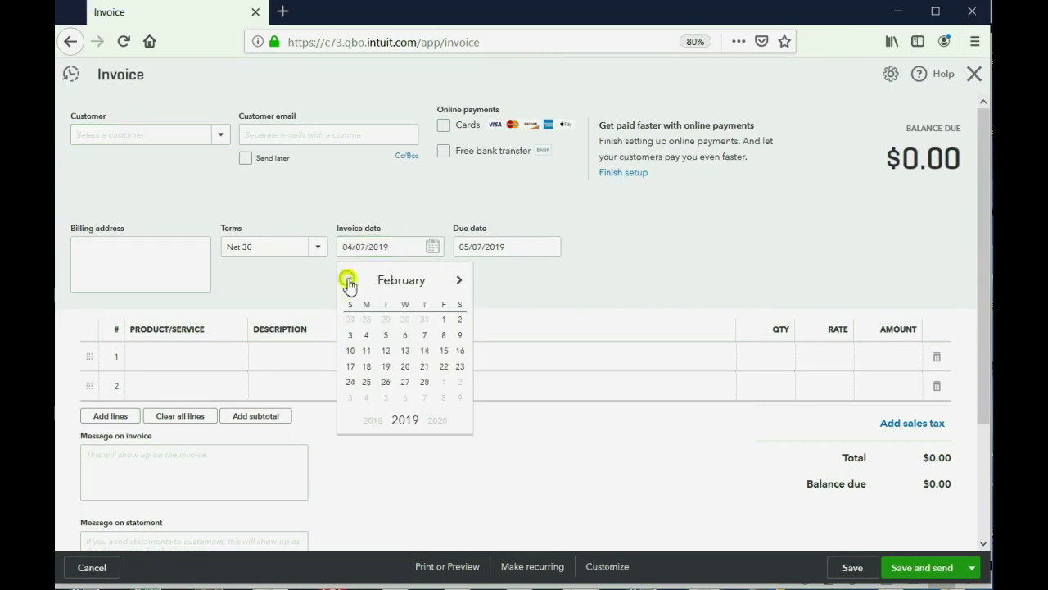
pyautogui.click(349, 280)
pyautogui.click(424, 382)
# - Bill BETTY BOOP of Meadow Lane 2B for one RENT DUE line of $1,000.00
pyautogui.click(220, 134)
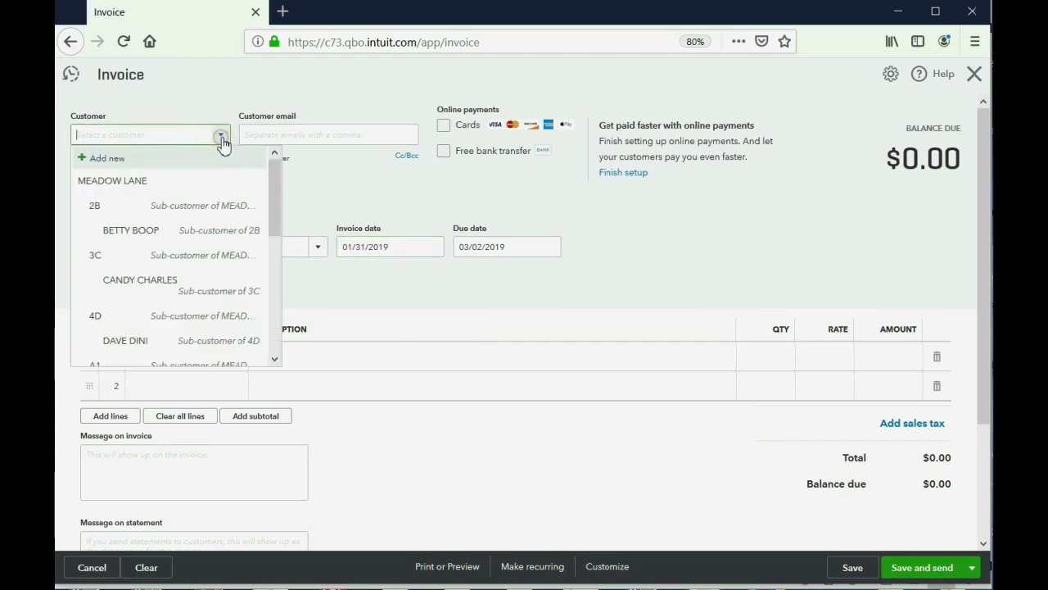
pyautogui.click(146, 233)
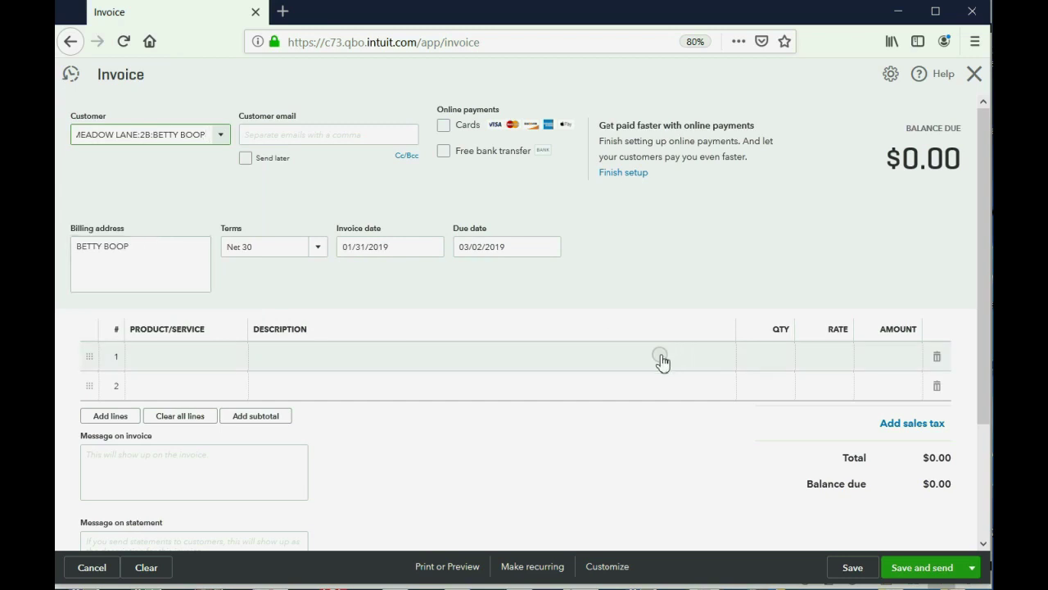
pyautogui.click(203, 365)
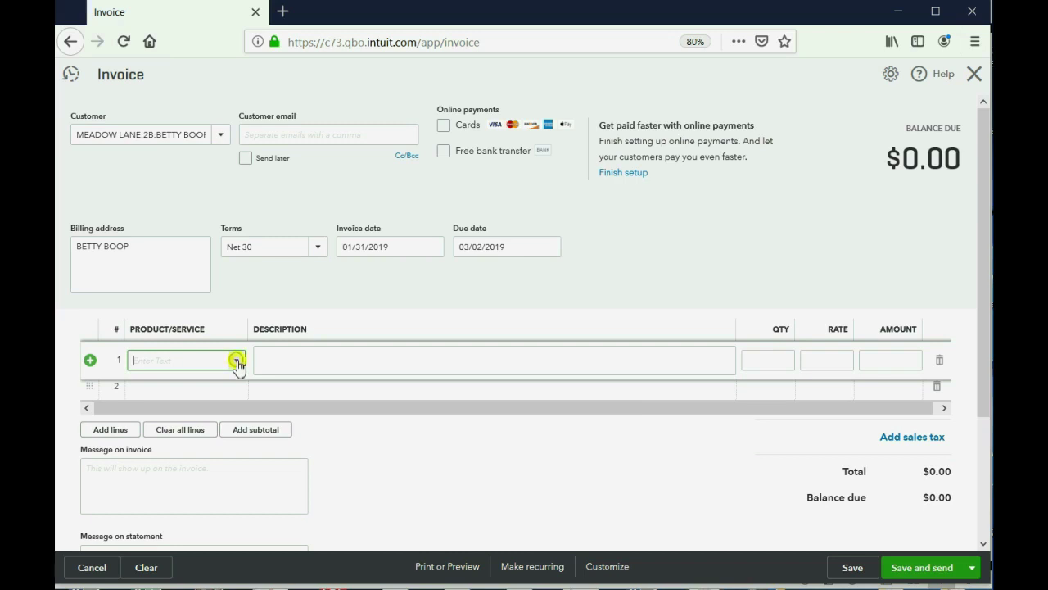
pyautogui.click(238, 362)
pyautogui.click(176, 434)
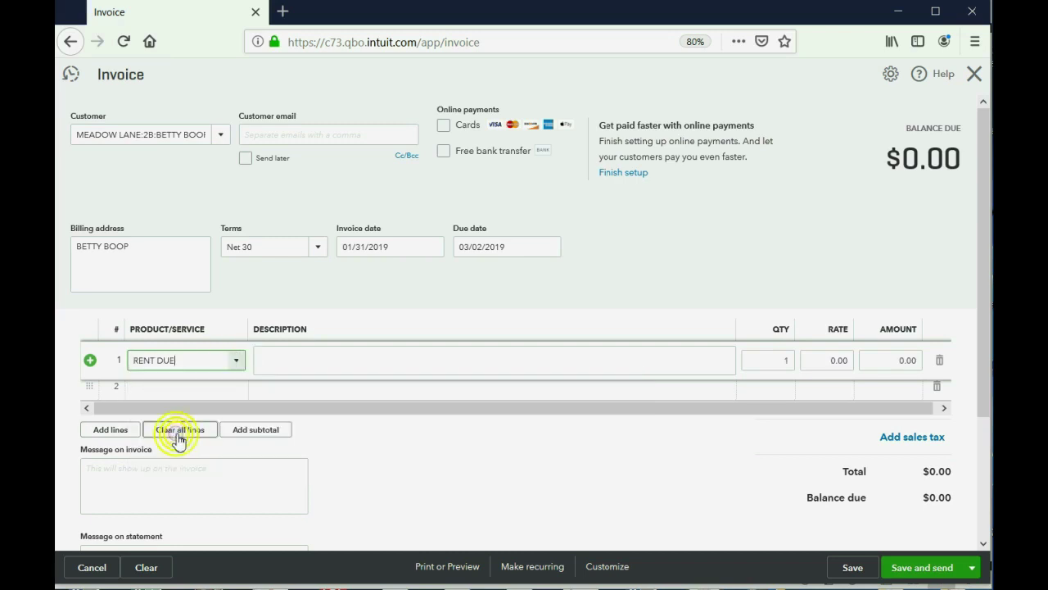
pyautogui.click(869, 360)
pyautogui.write('1000')
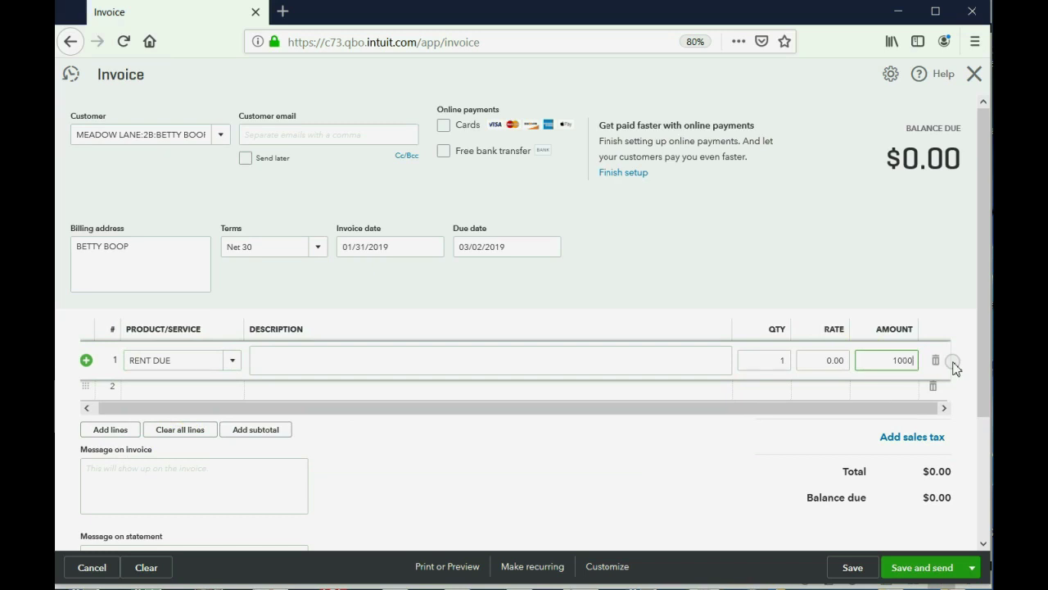
pyautogui.press('Tab')
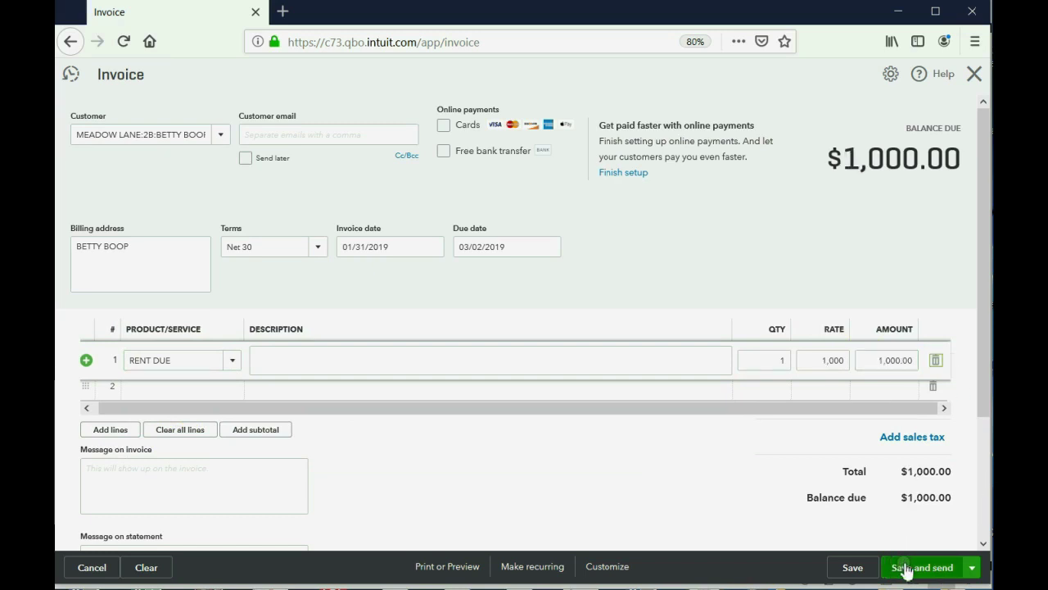
pyautogui.click(972, 568)
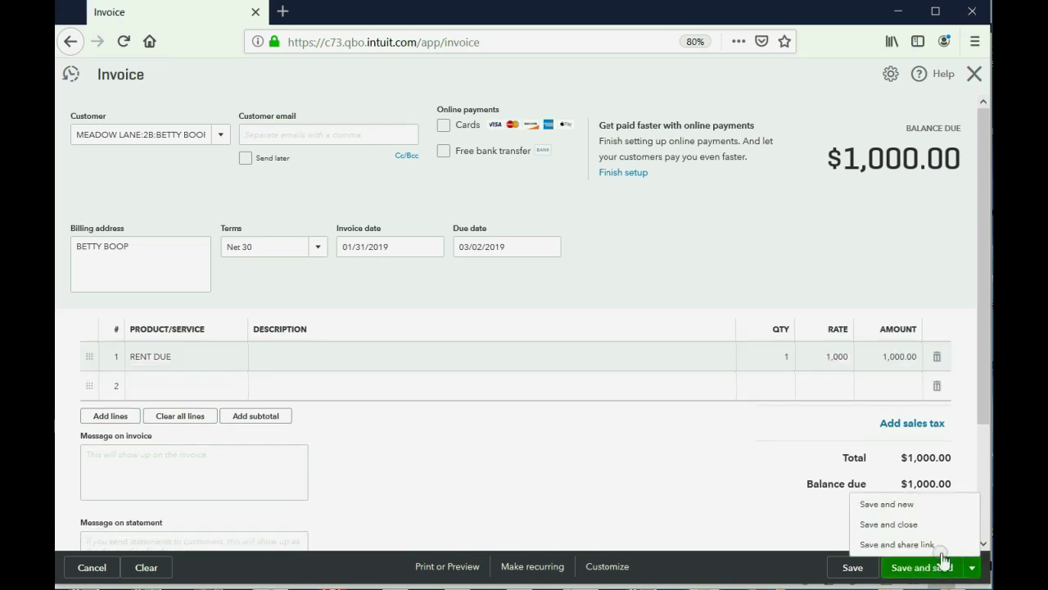
# - Save Betty's invoice and open the Trial Balance-All custom report
pyautogui.click(889, 524)
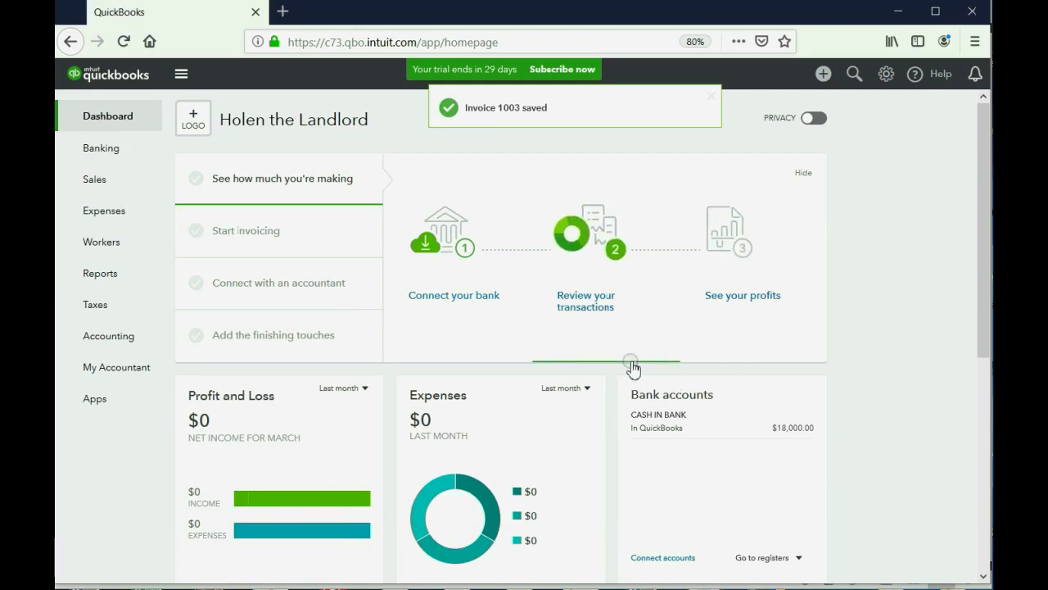
pyautogui.click(103, 282)
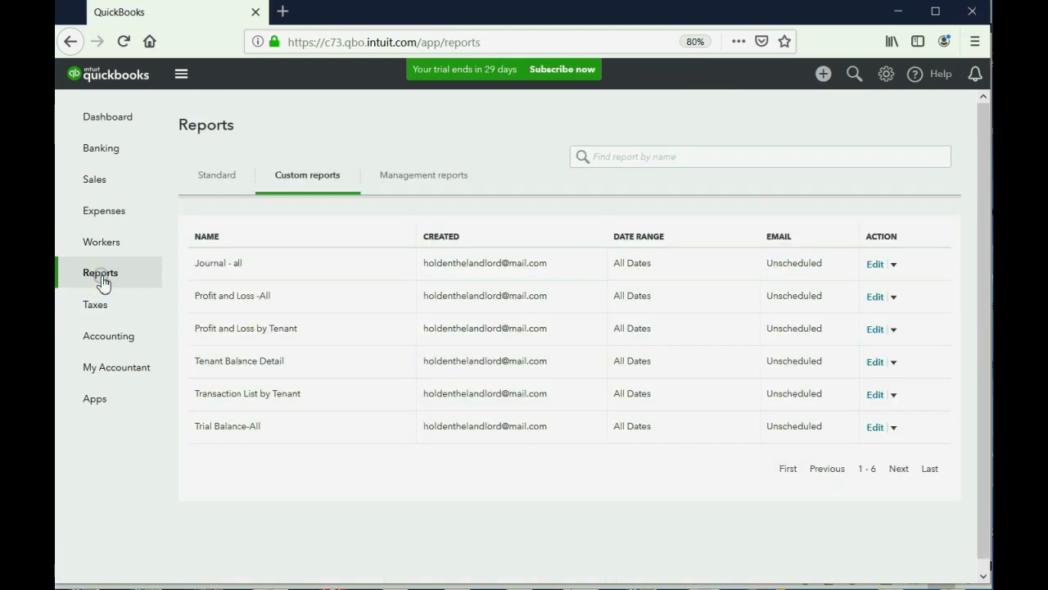
pyautogui.click(231, 429)
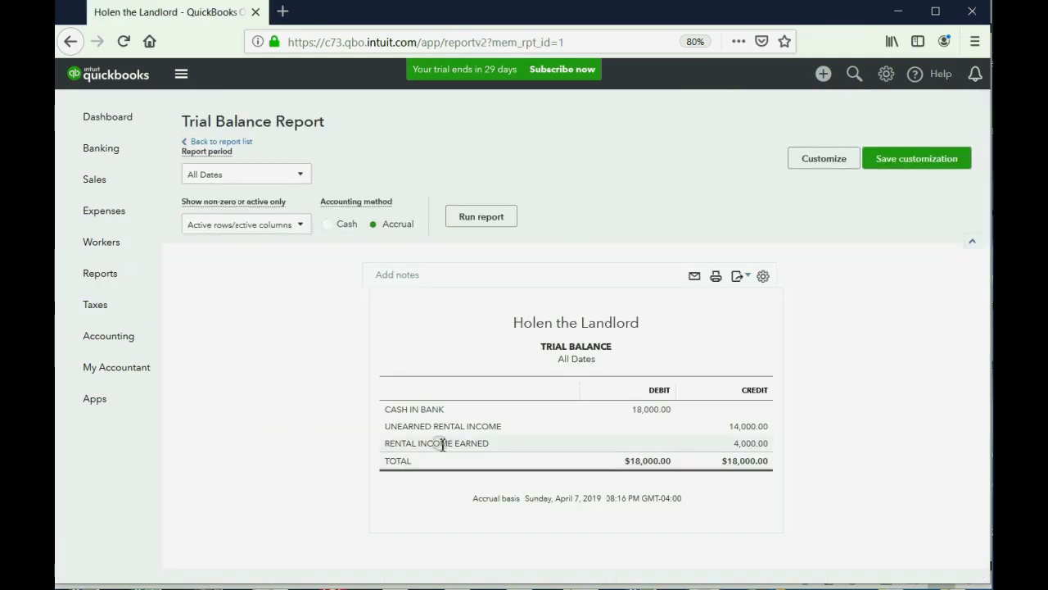
# - Drill into the 4,000.00 rental income earned to see its three January invoices
pyautogui.click(745, 446)
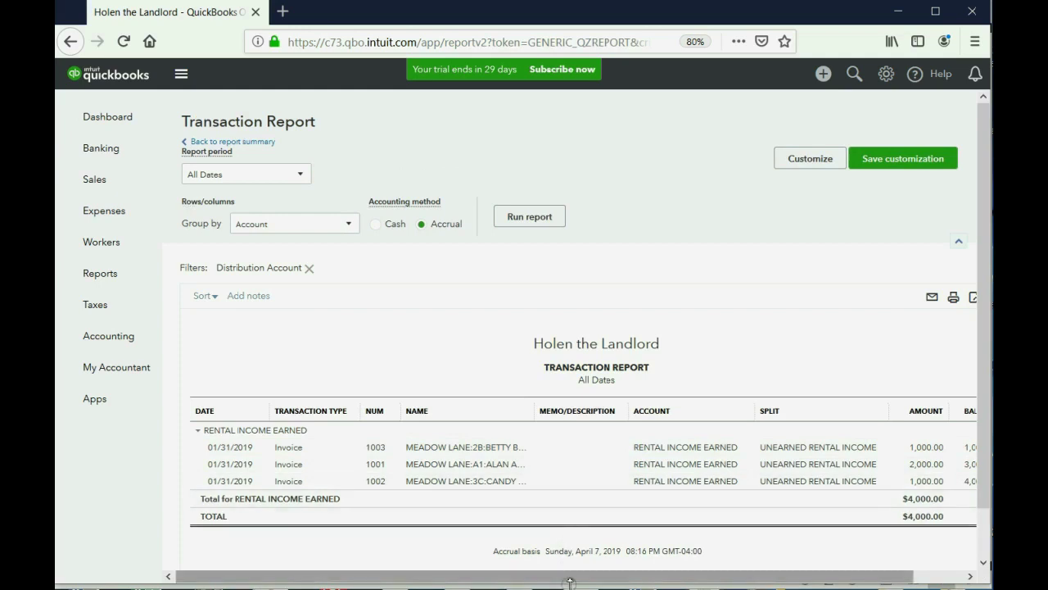
pyautogui.moveTo(571, 578); pyautogui.dragTo(670, 578)
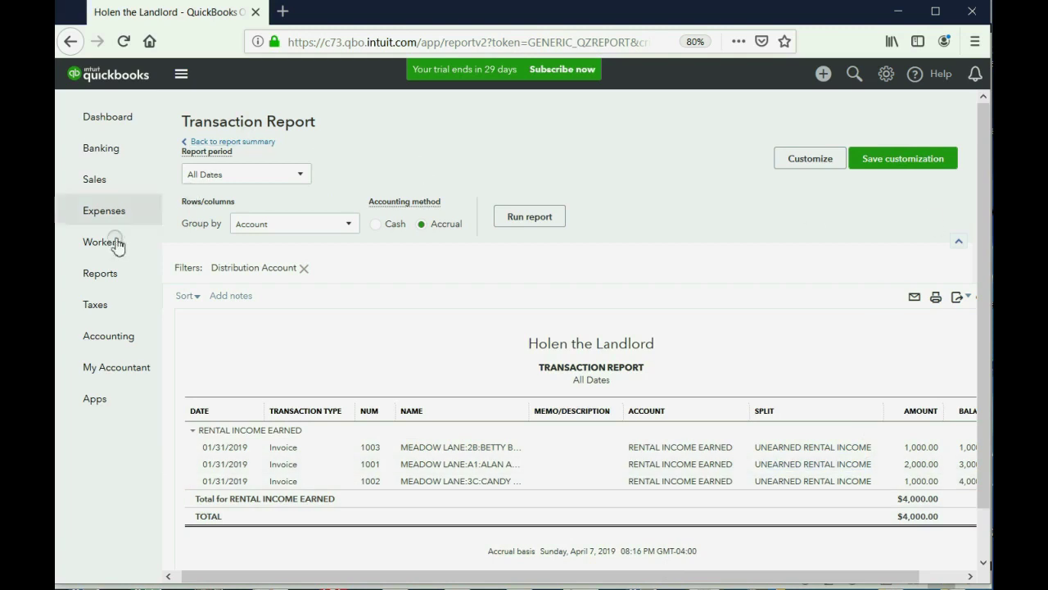
pyautogui.click(92, 279)
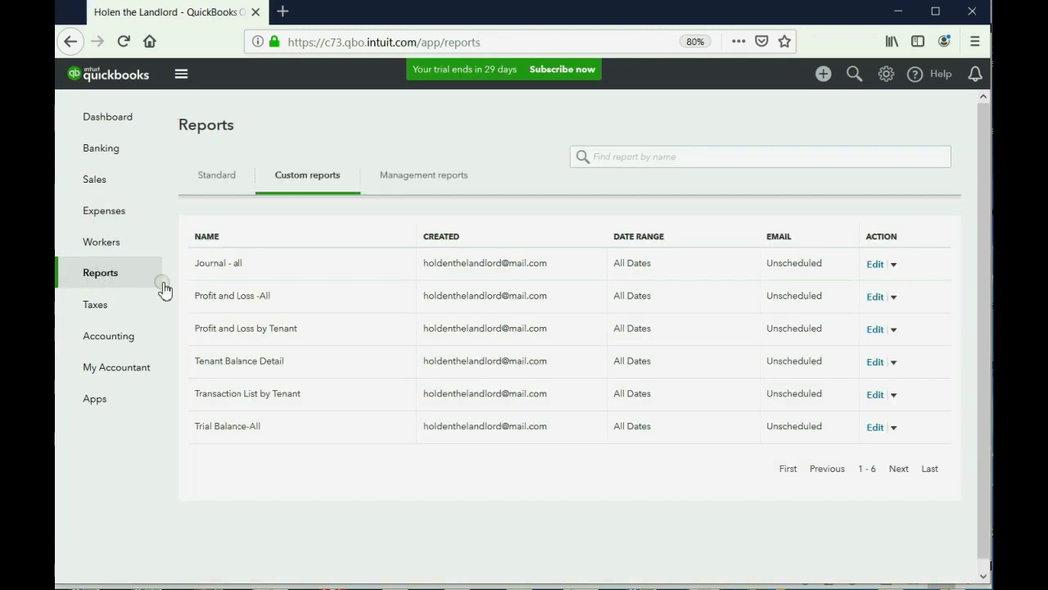
pyautogui.click(245, 427)
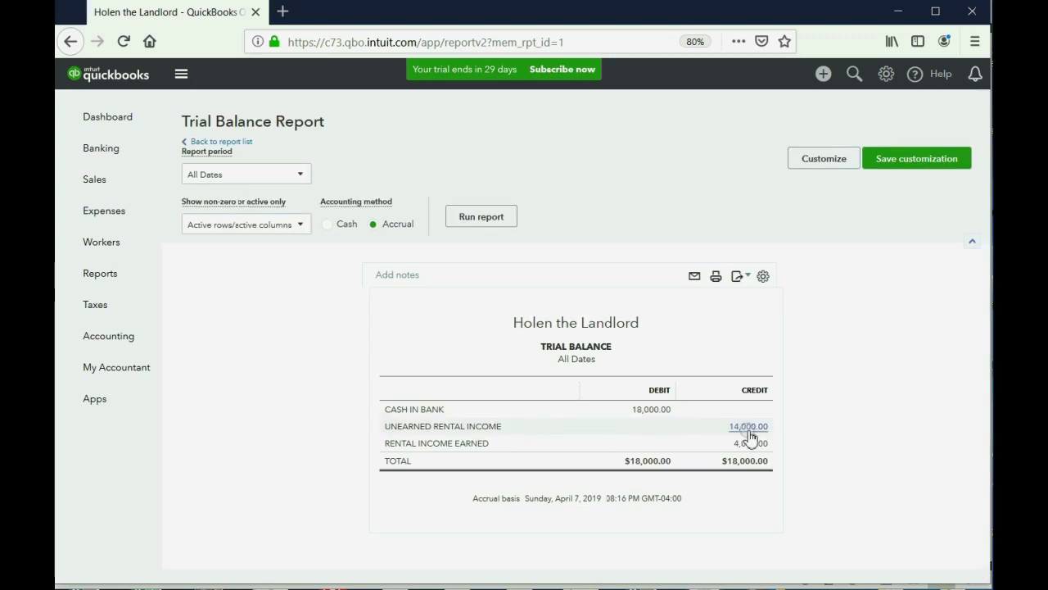
pyautogui.click(749, 428)
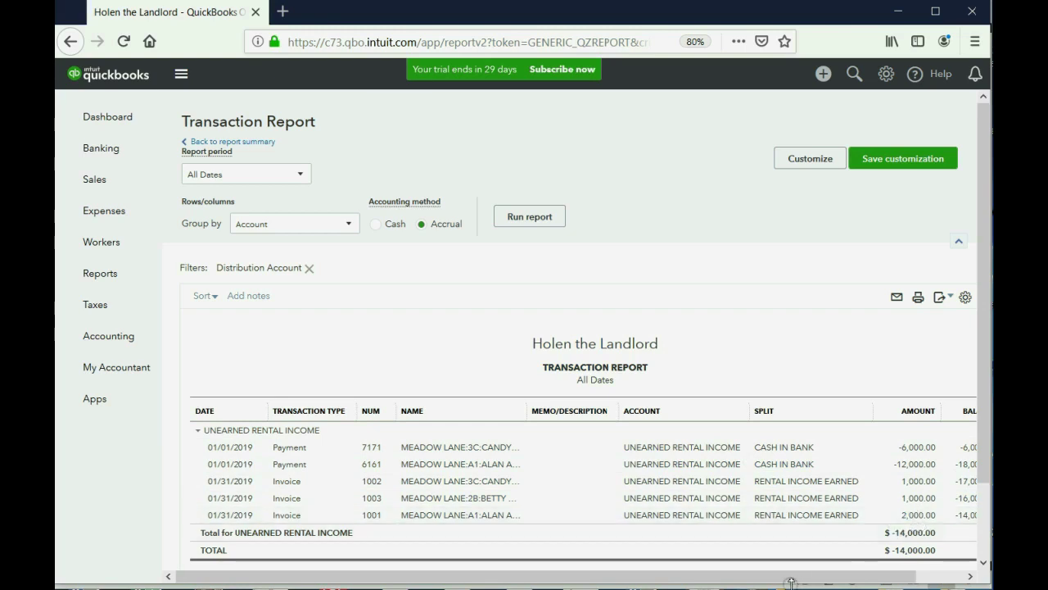
pyautogui.click(100, 277)
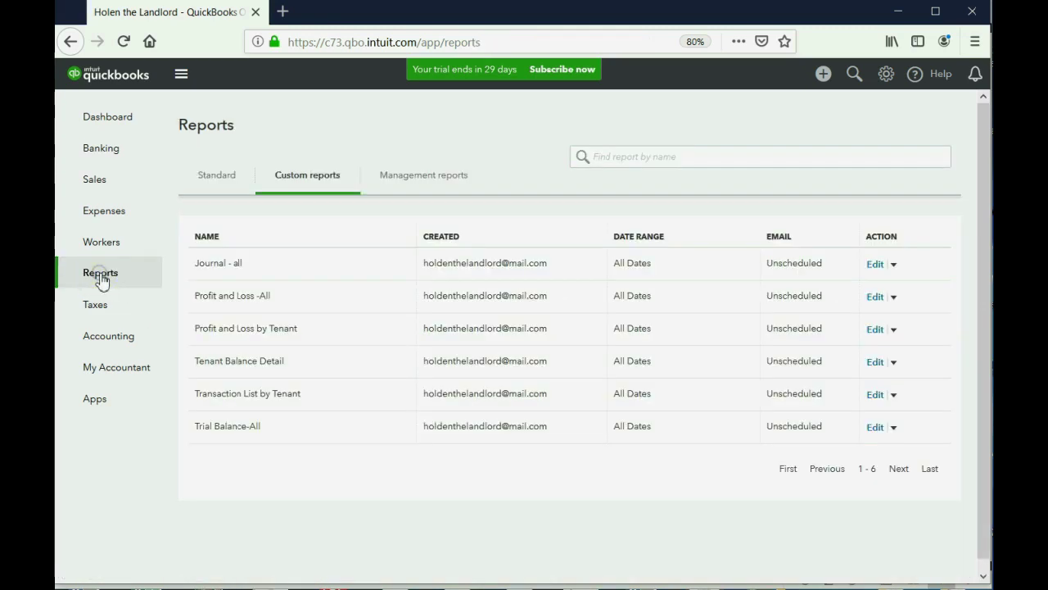
# - Review Tenant Balance Detail: Betty owes $1,000, Candy and Alan hold credits, Meadow Lane totals -$14,000
pyautogui.click(261, 370)
pyautogui.scroll(-3, 678, 347)
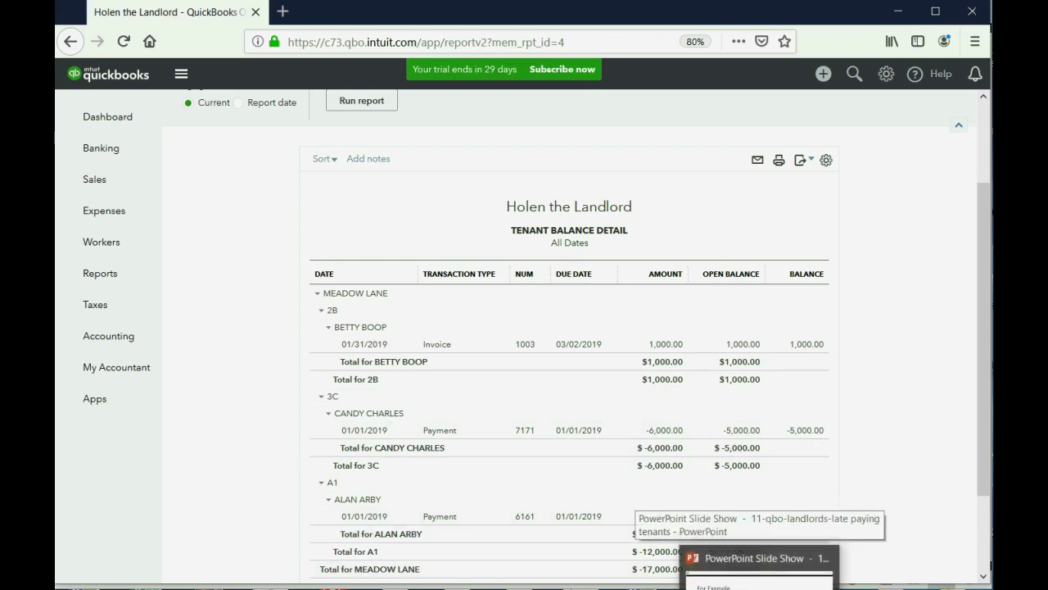
# - Build the three Example 2 points on invoicing Dave's earned January rent, then return to QuickBooks
pyautogui.click(758, 569)
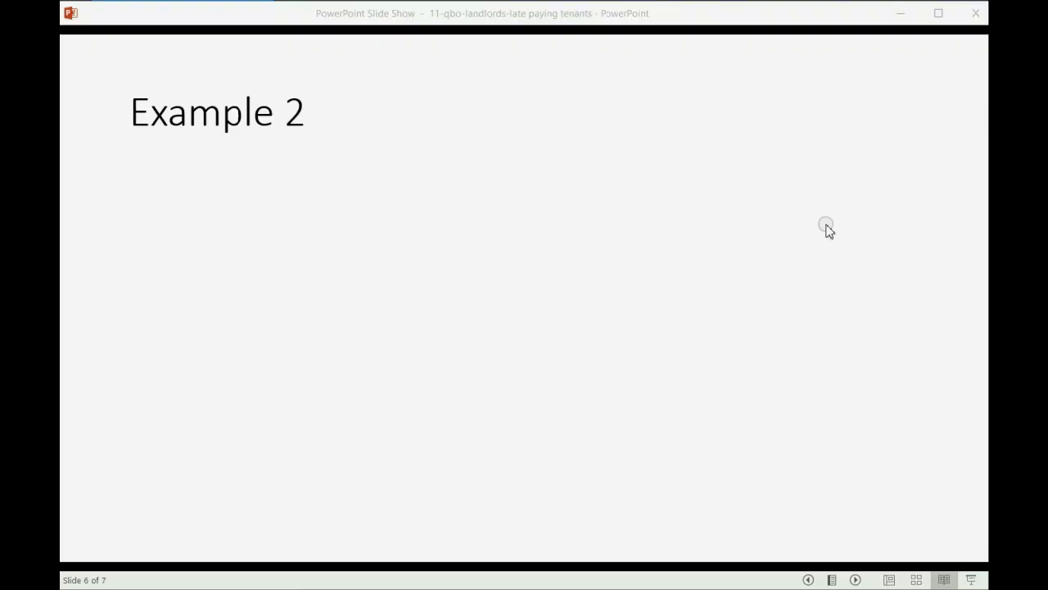
pyautogui.click(856, 580)
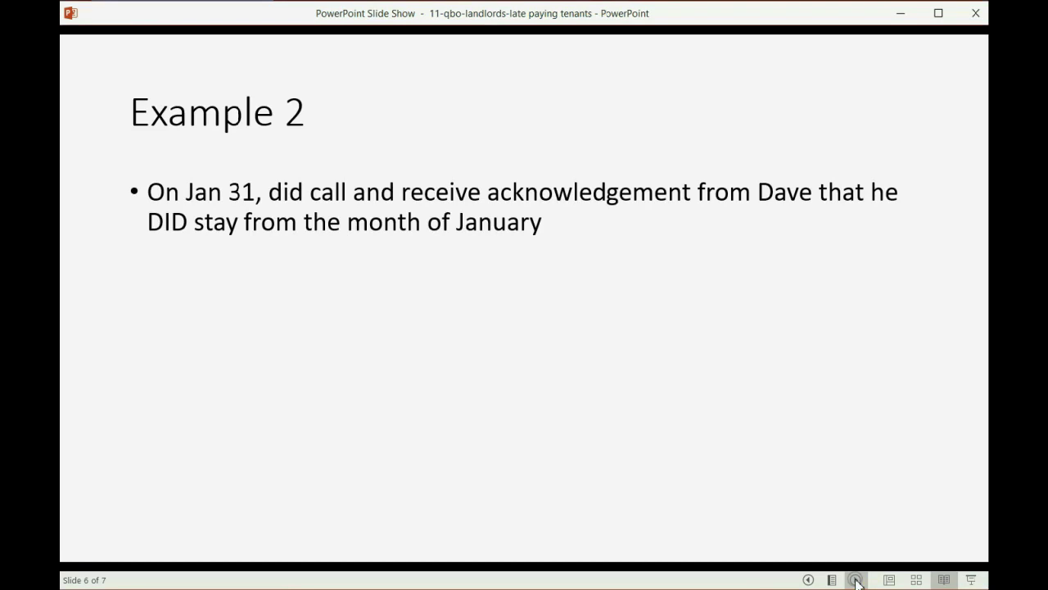
pyautogui.click(856, 580)
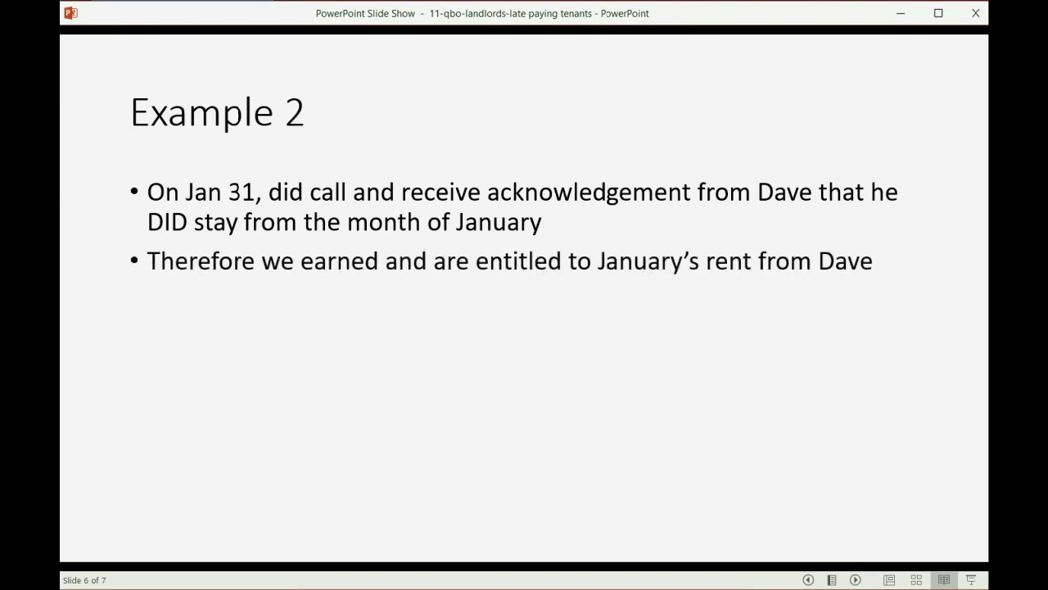
pyautogui.press('Right')
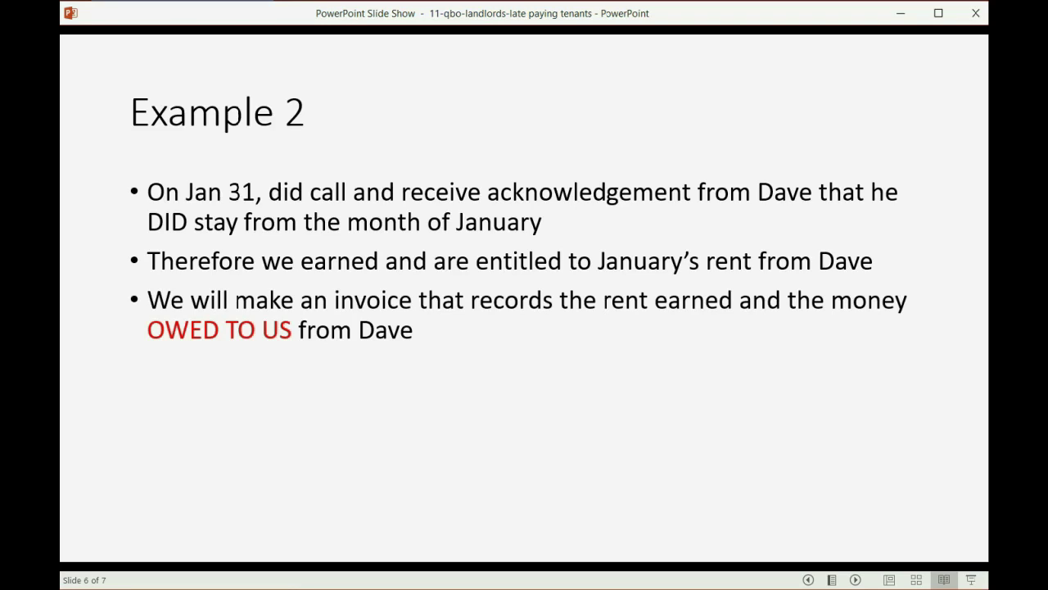
pyautogui.press('Right')
pyautogui.press('Left')
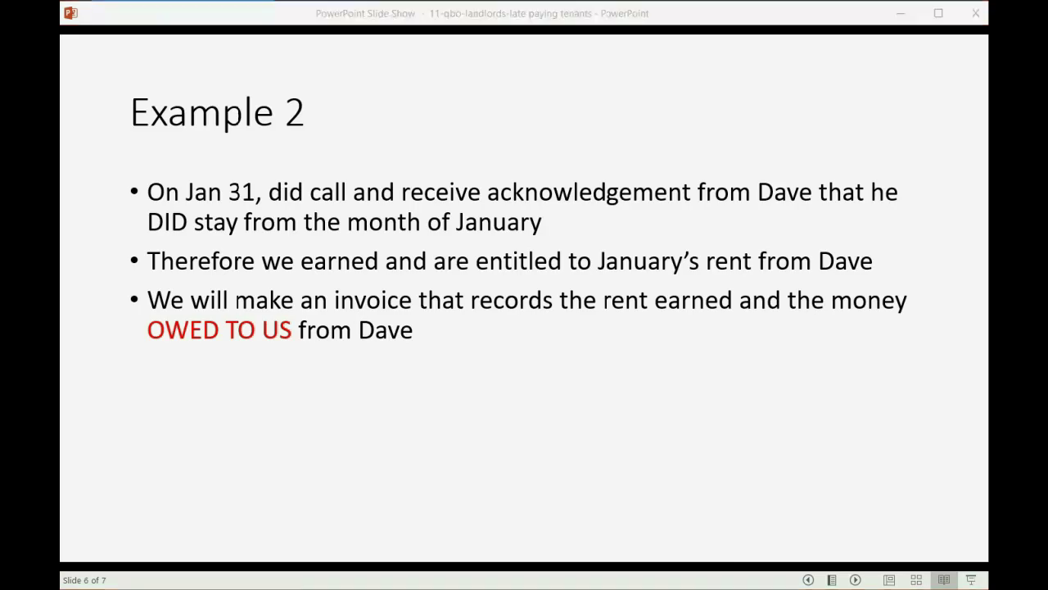
pyautogui.hotkey('alt', 'Tab')
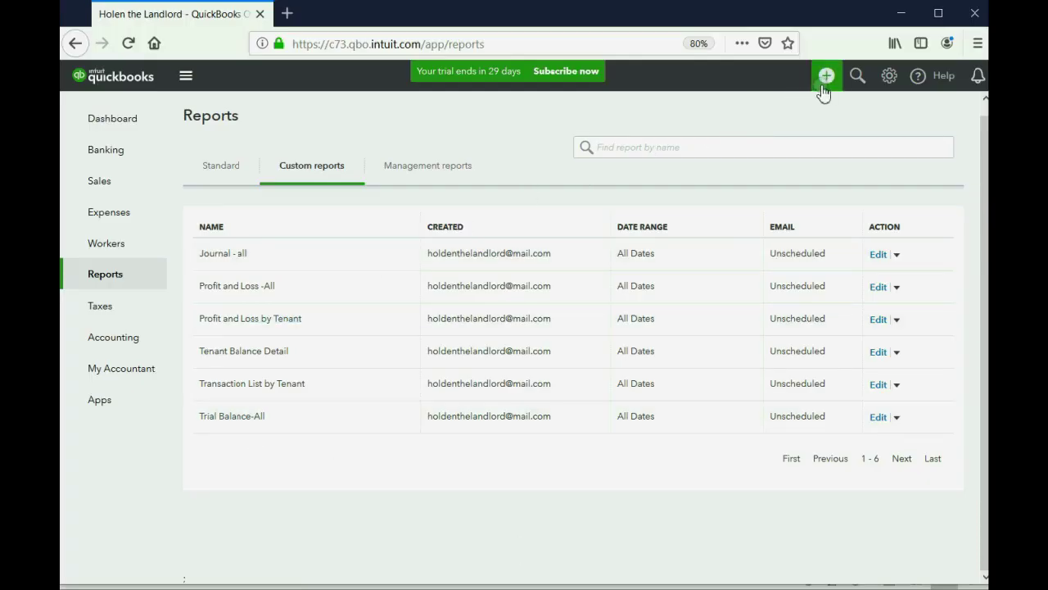
pyautogui.click(826, 77)
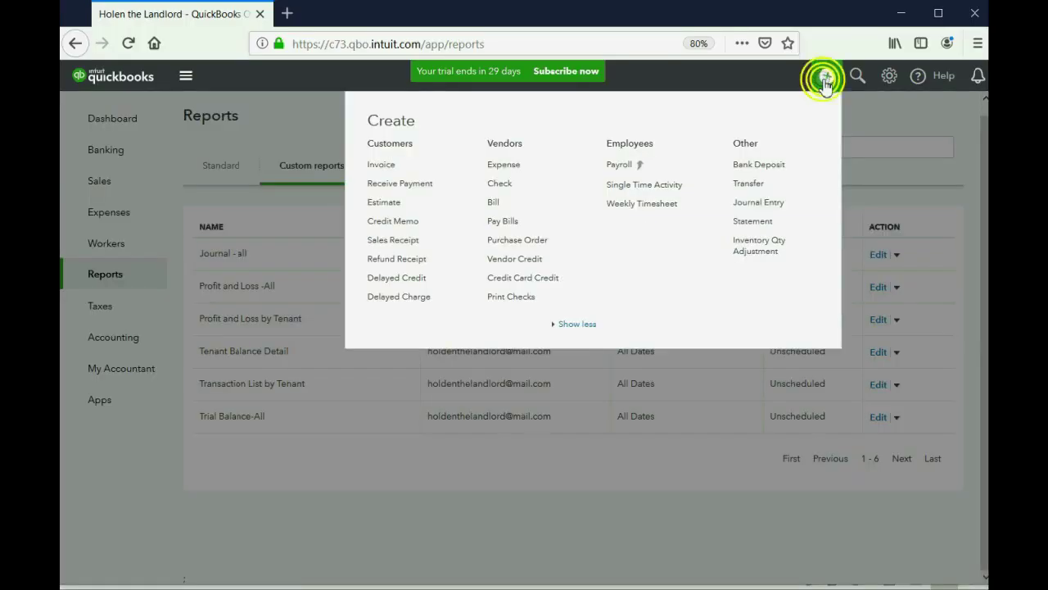
pyautogui.click(381, 164)
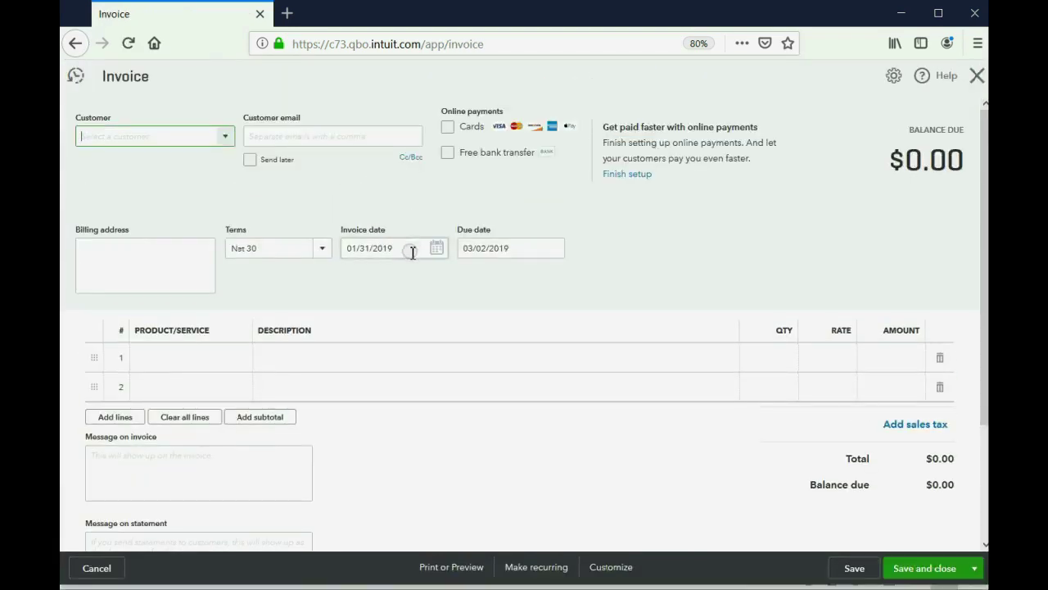
pyautogui.click(226, 136)
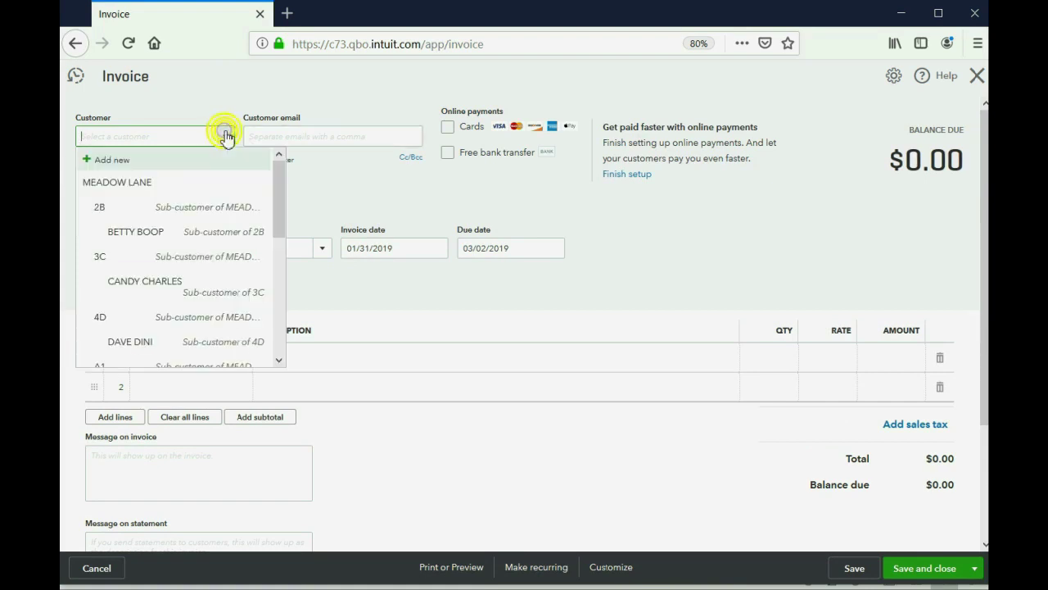
pyautogui.click(213, 342)
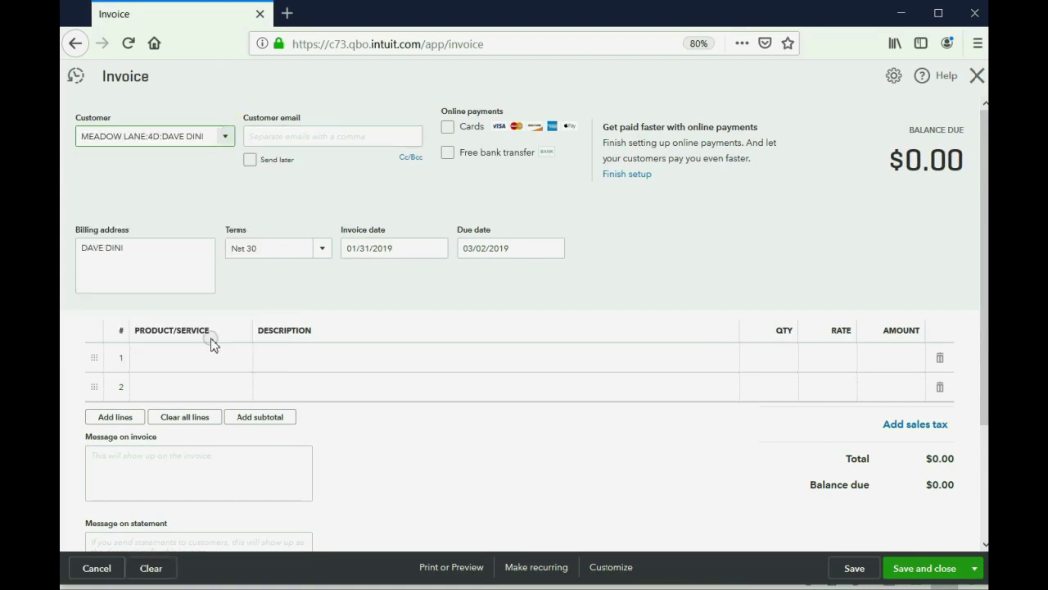
pyautogui.click(204, 357)
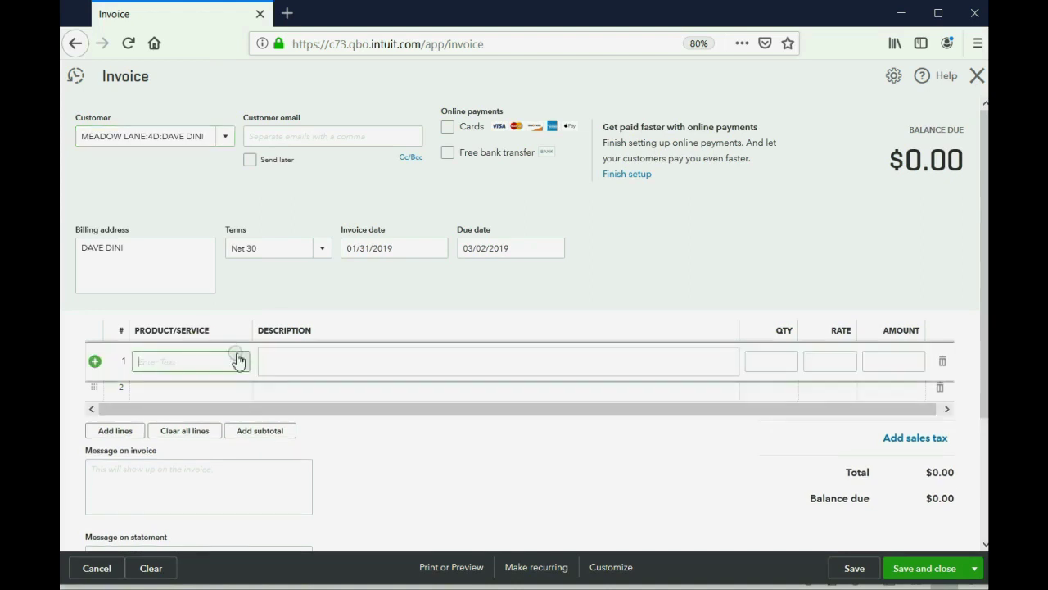
pyautogui.click(241, 361)
pyautogui.click(216, 429)
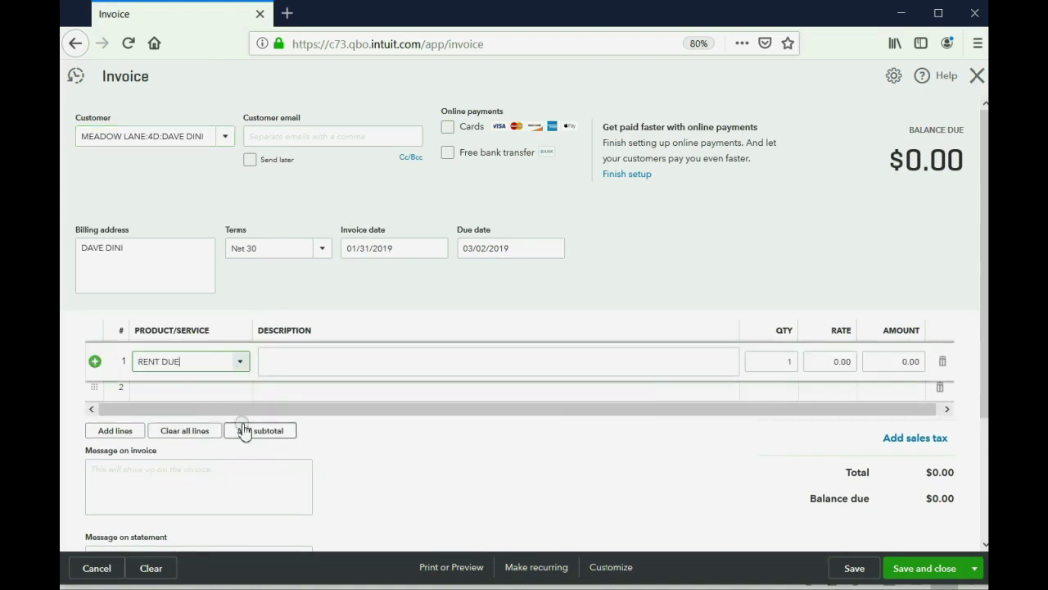
pyautogui.click(886, 362)
pyautogui.write('1,000')
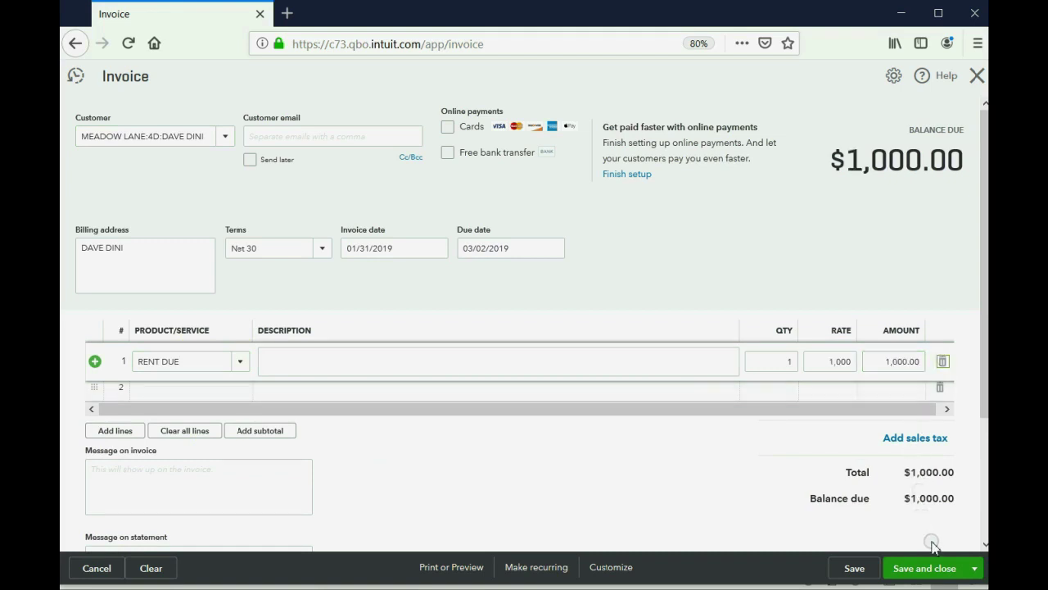
pyautogui.click(929, 569)
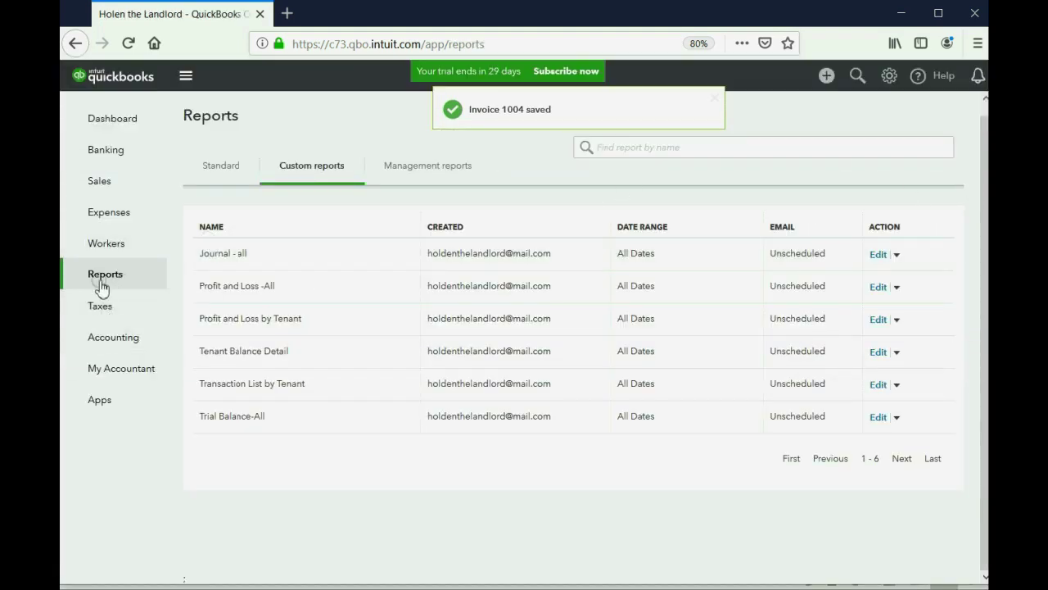
pyautogui.click(100, 278)
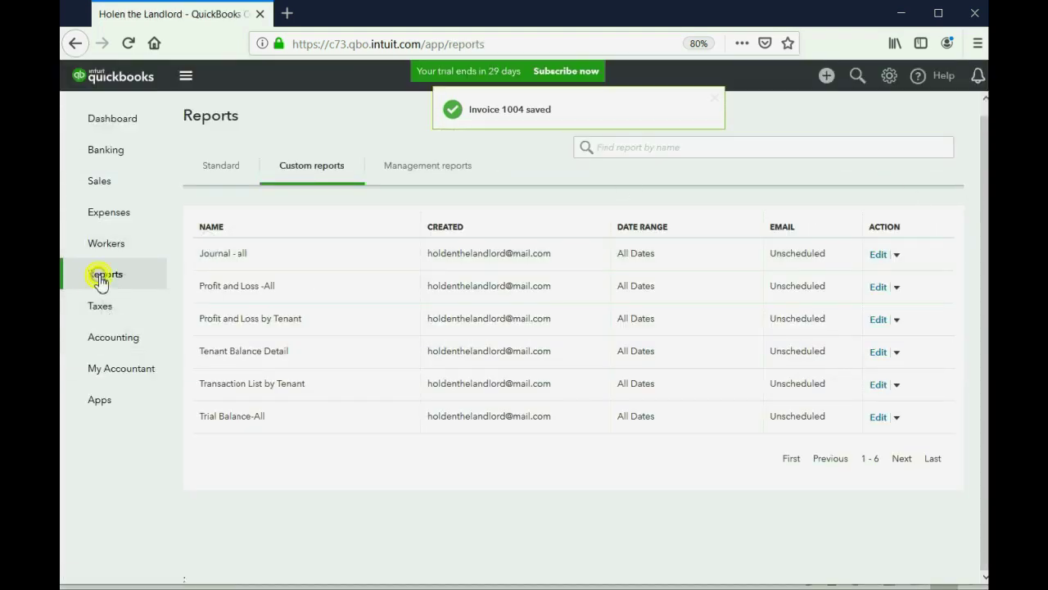
pyautogui.click(234, 417)
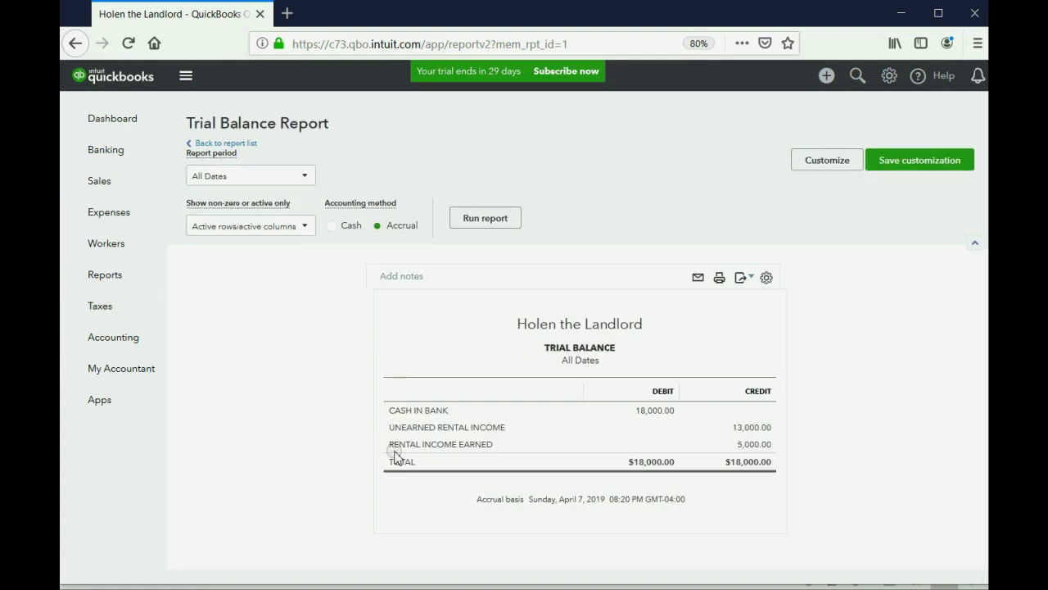
pyautogui.click(696, 445)
pyautogui.click(105, 287)
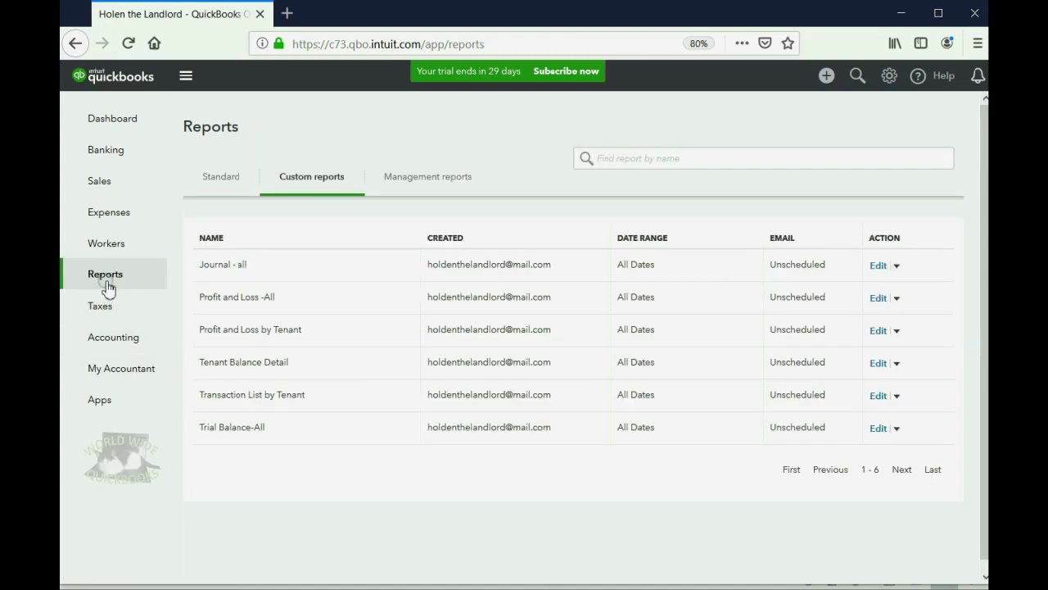
# - Check apartment 4D's invoice 1004 in the Tenant Balance Detail report
pyautogui.click(268, 389)
pyautogui.click(267, 370)
pyautogui.scroll(-3, 361, 344)
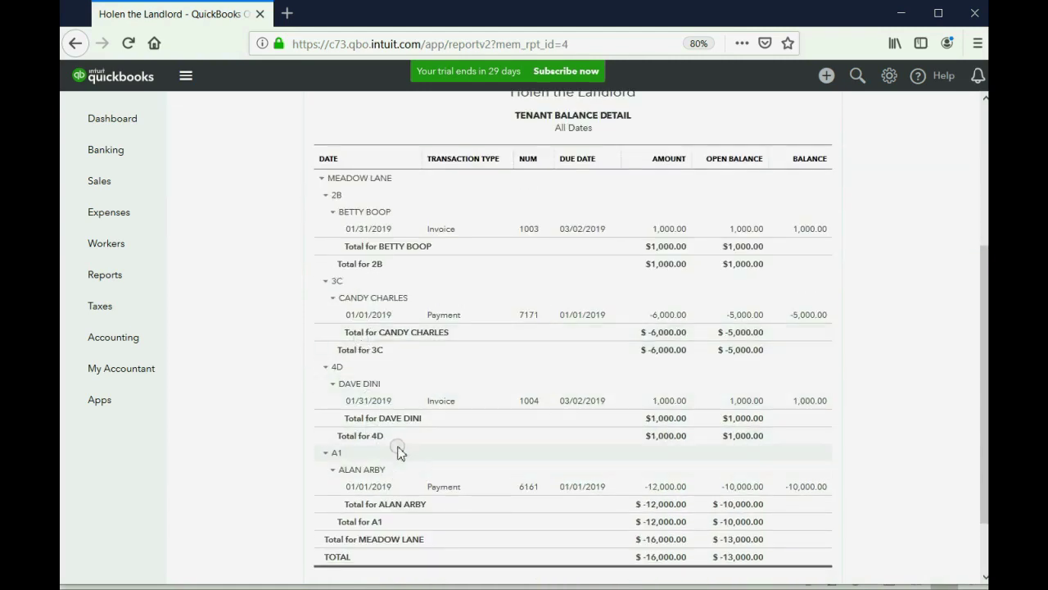
pyautogui.click(748, 401)
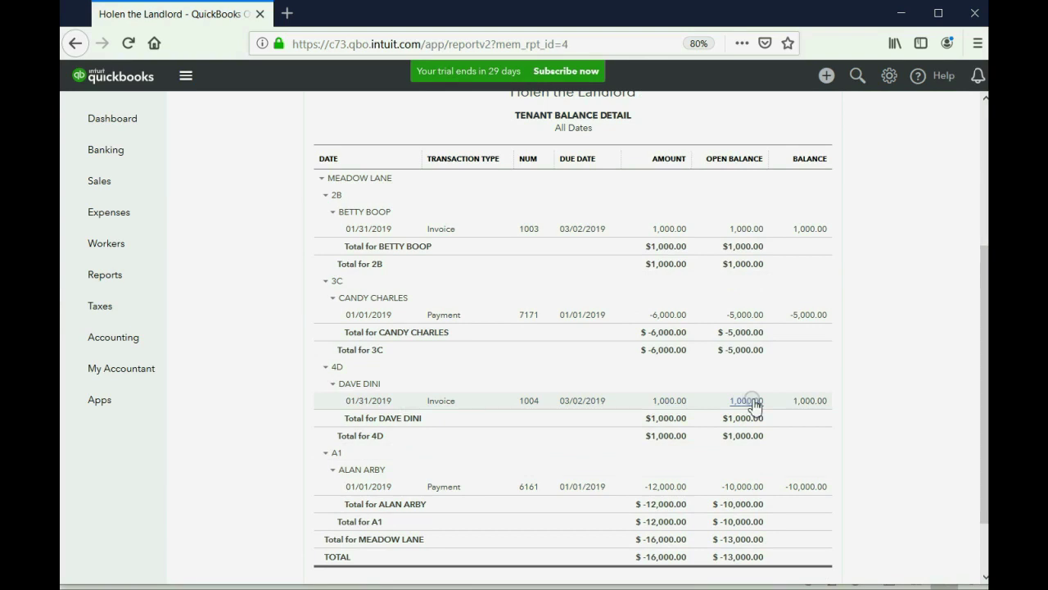
pyautogui.click(112, 276)
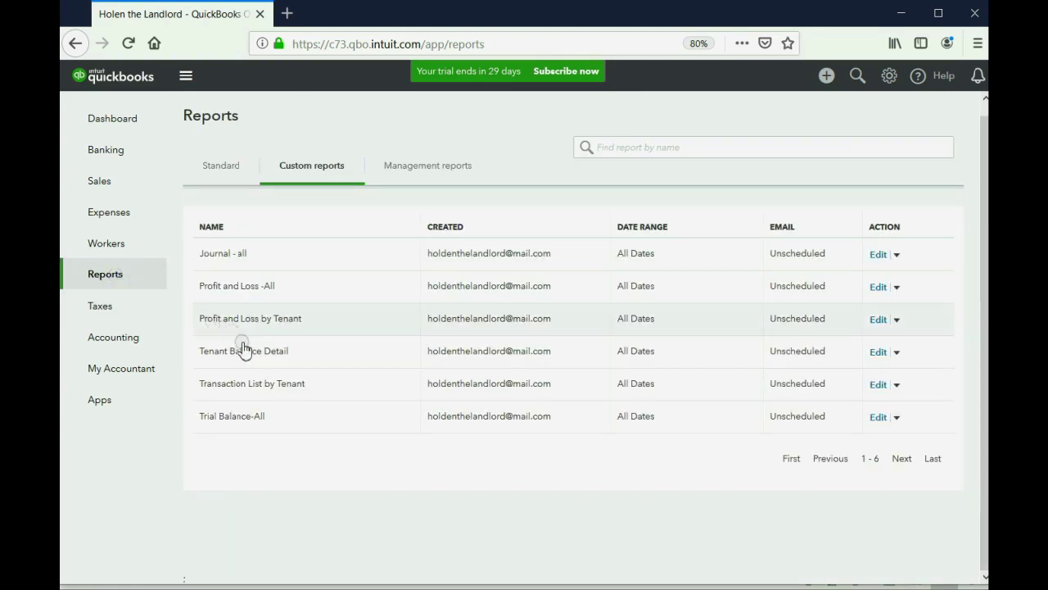
# - Review the Transaction List by Tenant, then advance the slideshow to Example 3
pyautogui.click(244, 385)
pyautogui.scroll(-3, 422, 440)
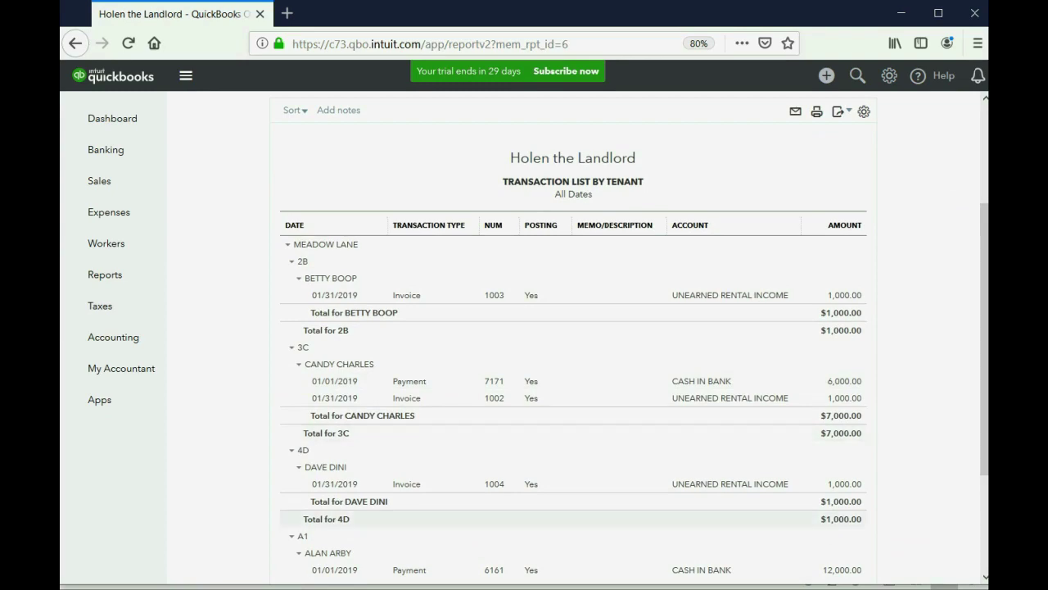
pyautogui.hotkey('alt', 'Tab')
pyautogui.click(606, 437)
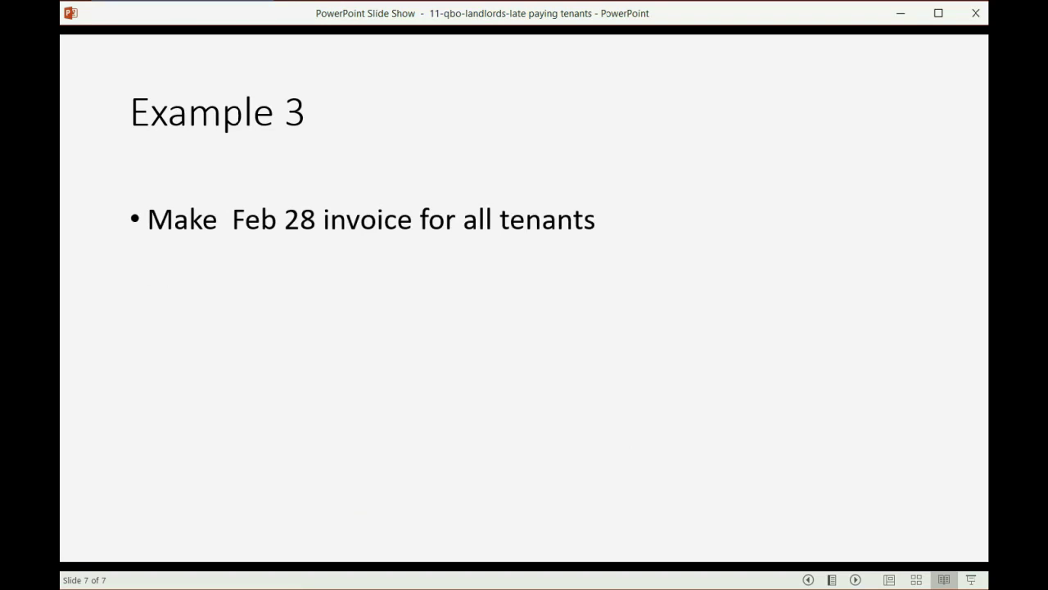
# - Switch from the Example 3 slide back to QuickBooks in Firefox
pyautogui.hotkey('alt', 'Tab')
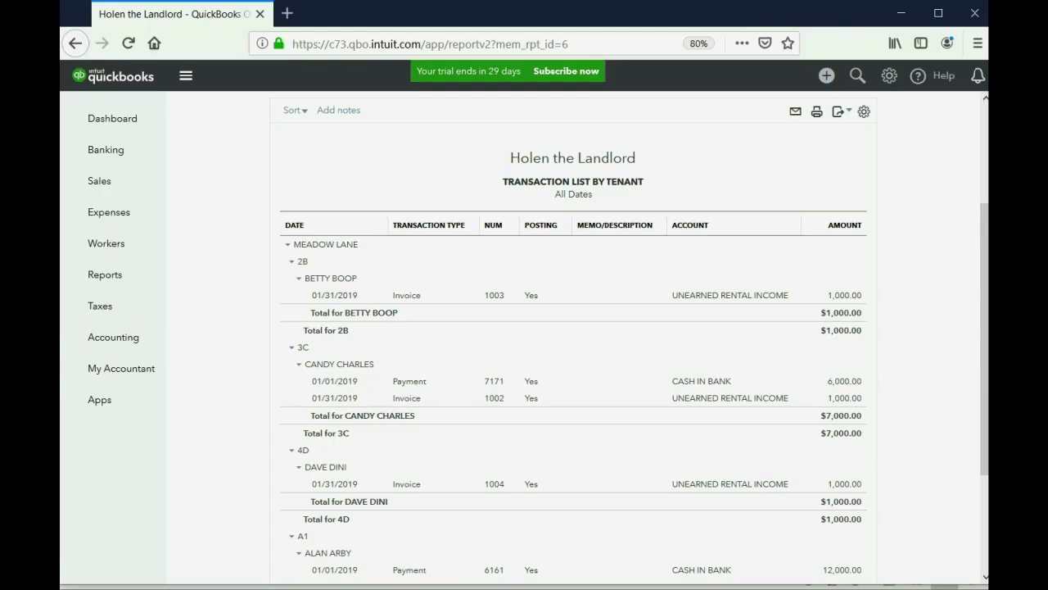
pyautogui.moveTo(106, 243)
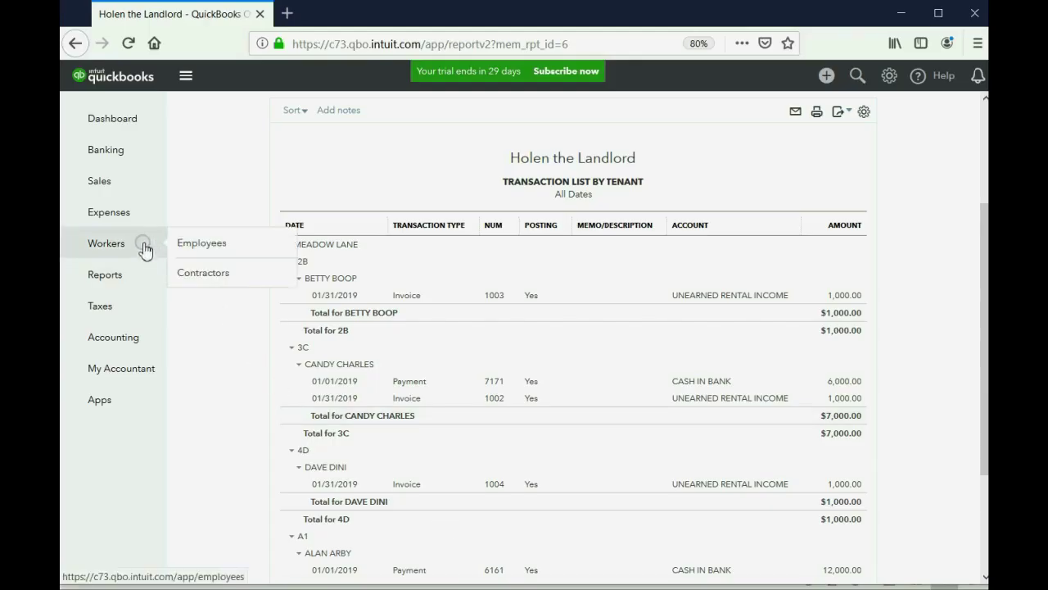
pyautogui.click(828, 77)
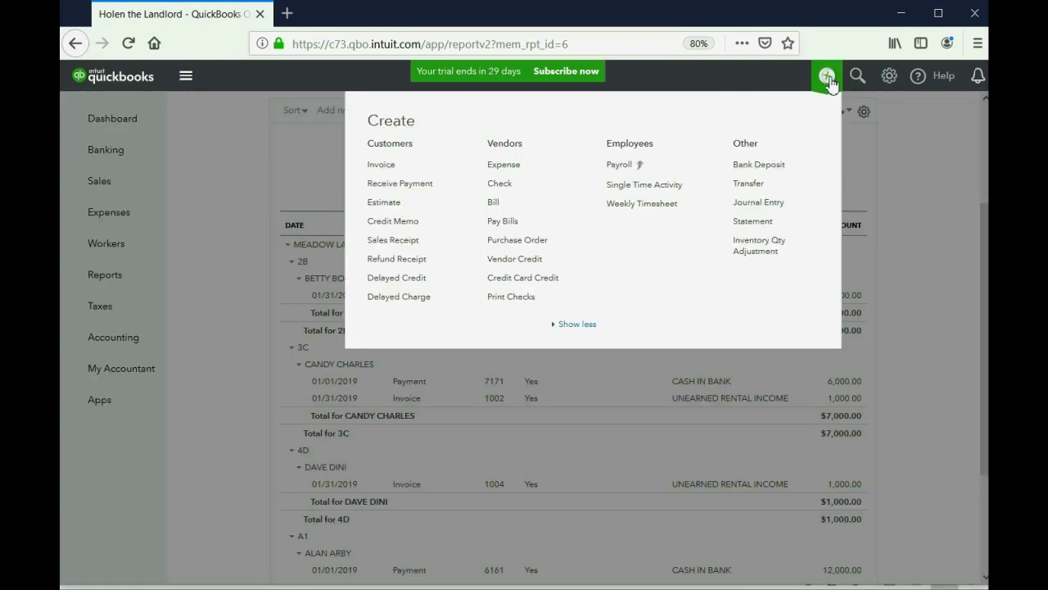
pyautogui.click(377, 165)
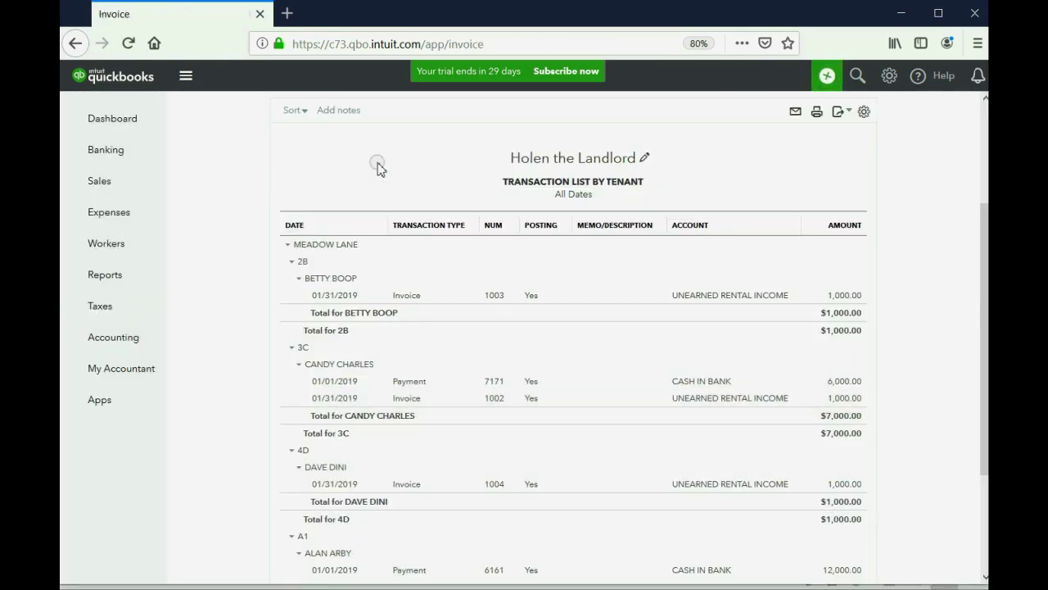
pyautogui.moveTo(393, 247)
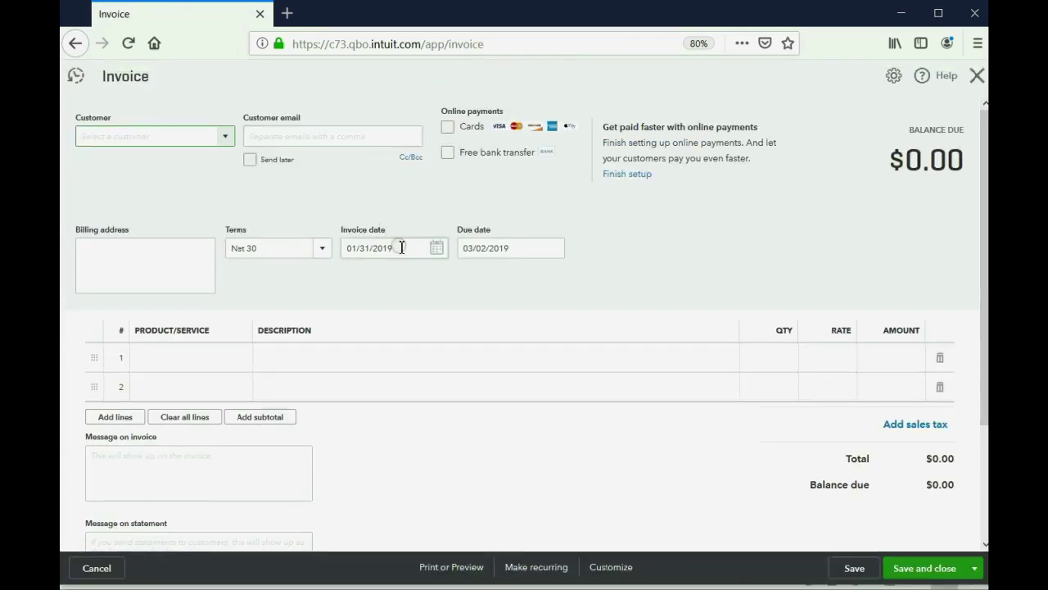
pyautogui.click(438, 249)
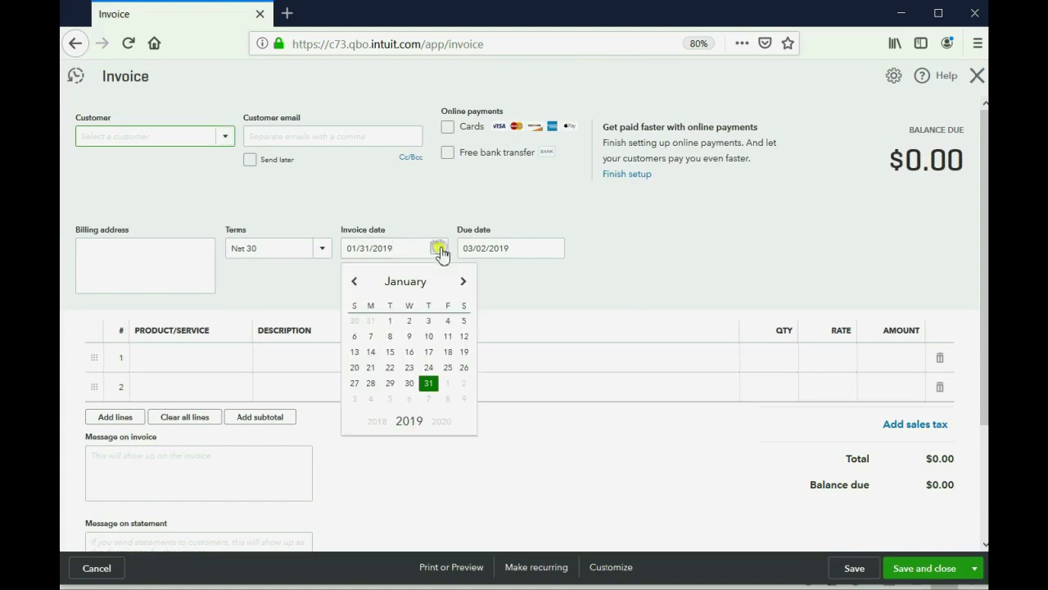
pyautogui.click(464, 283)
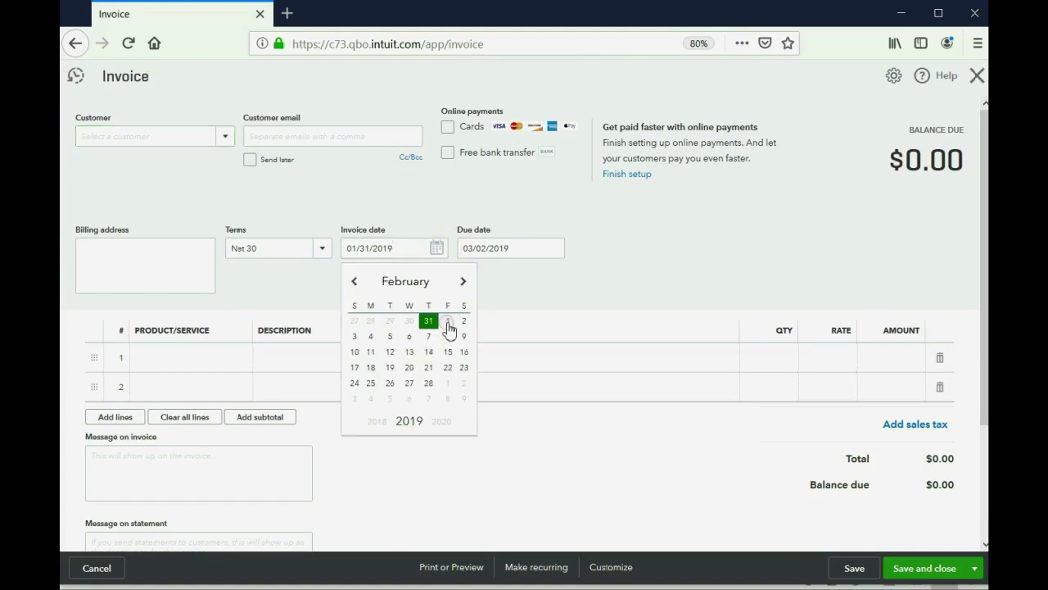
pyautogui.click(429, 383)
pyautogui.click(226, 136)
pyautogui.scroll(-2, 162, 308)
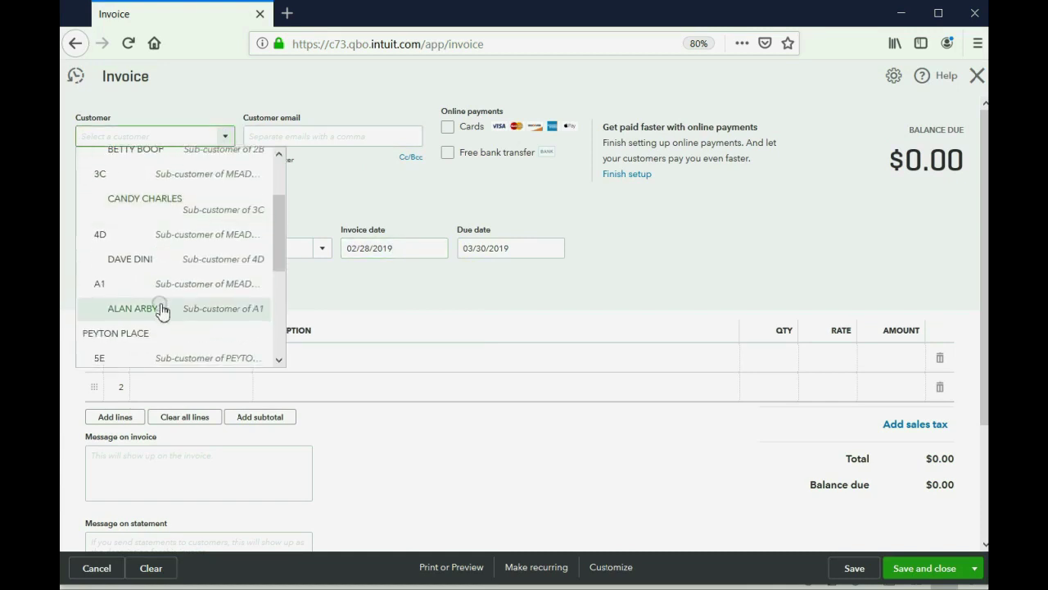
pyautogui.click(160, 308)
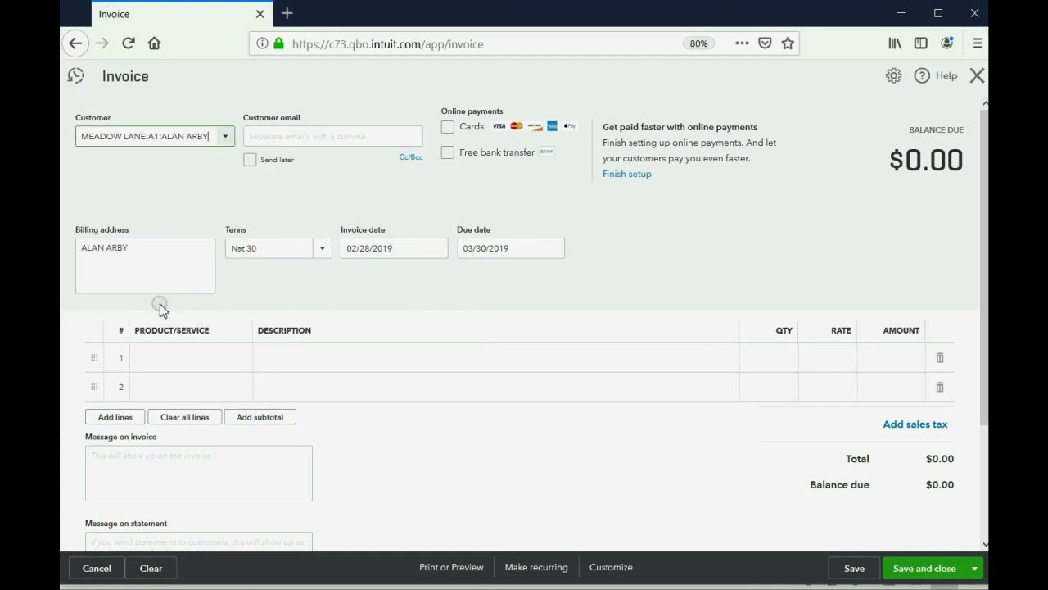
# - Add a $2,000 RENT DUE line, then Save and new
pyautogui.click(201, 360)
pyautogui.click(236, 364)
pyautogui.click(227, 433)
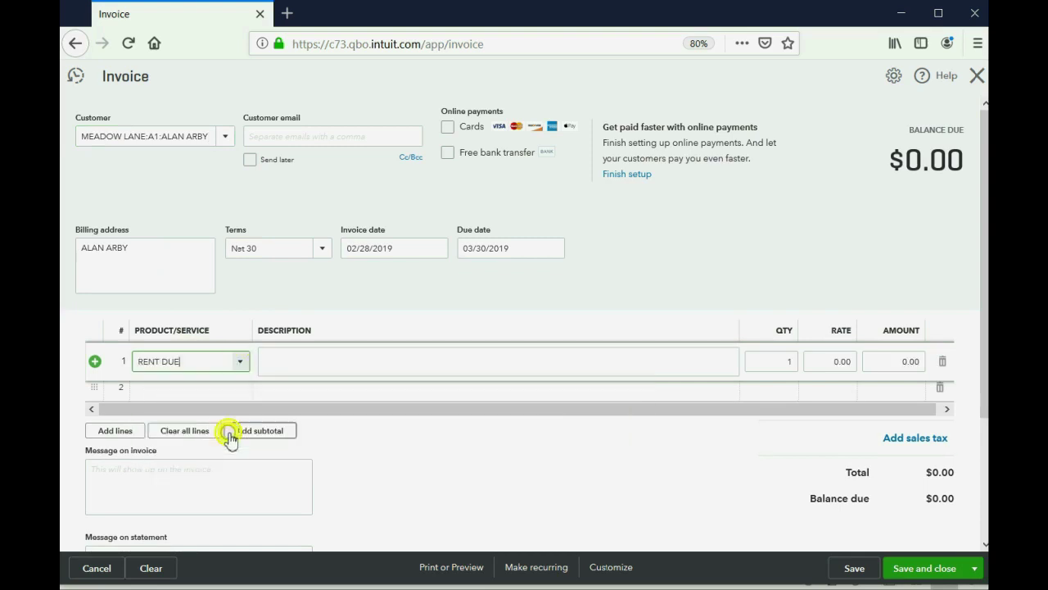
pyautogui.click(876, 362)
pyautogui.write('2000')
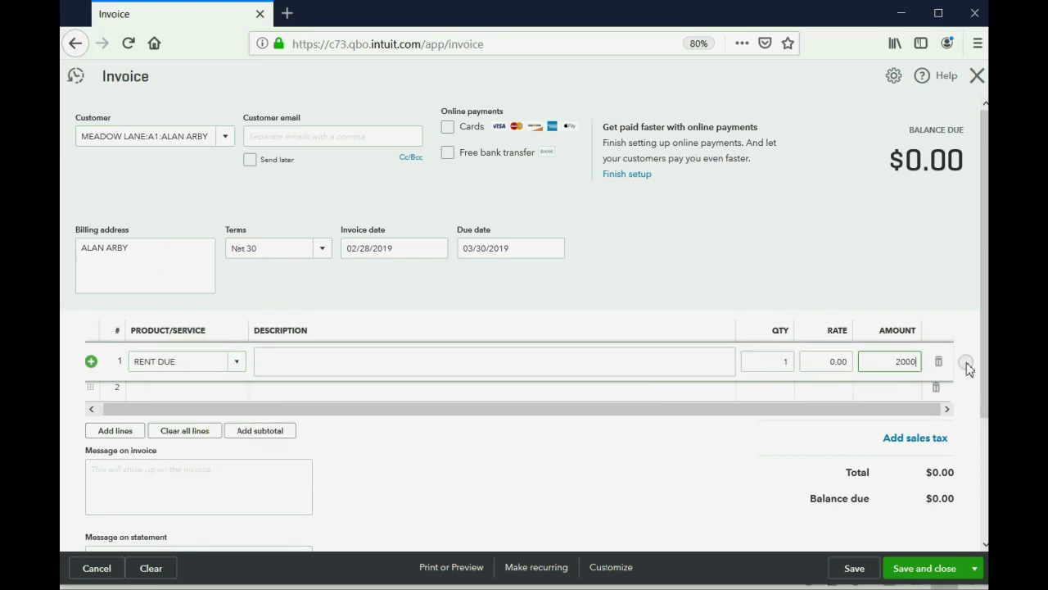
pyautogui.press('Tab')
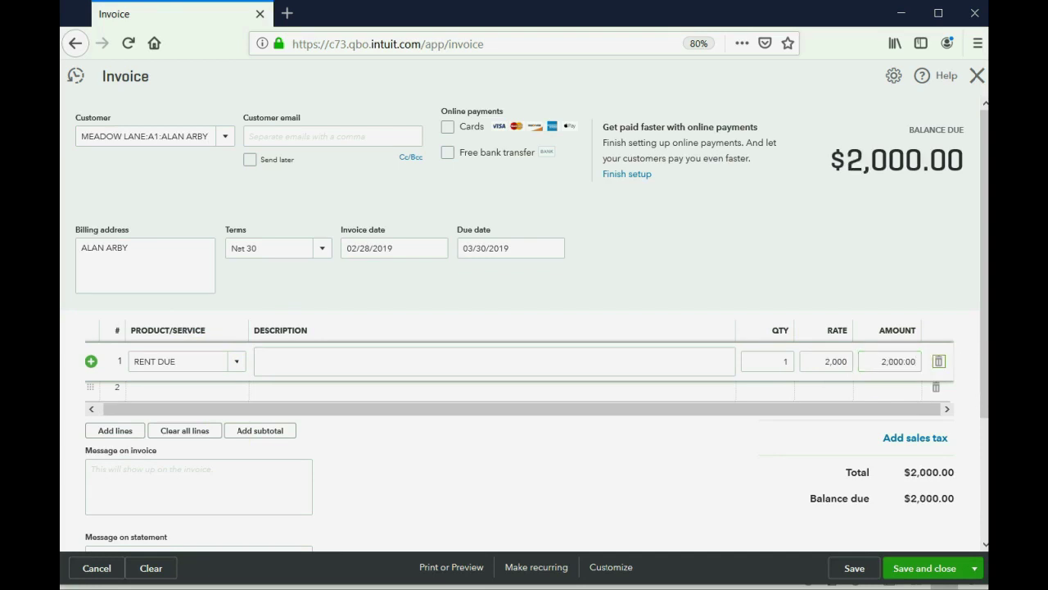
pyautogui.click(977, 571)
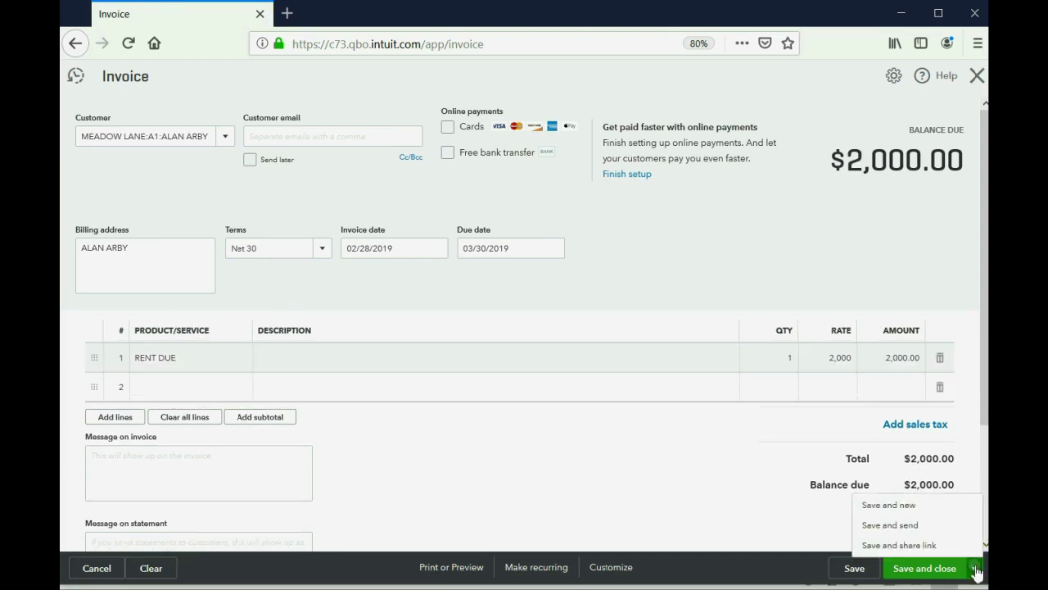
pyautogui.click(939, 508)
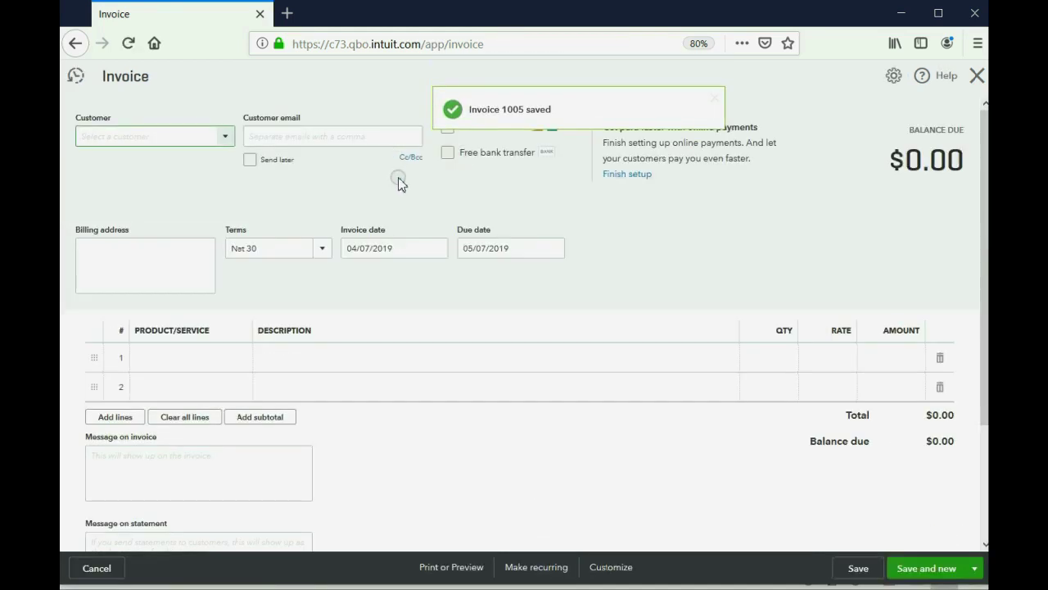
# - Date the new invoice 02/28/2019 and bill it to BETTY BOOP
pyautogui.click(436, 247)
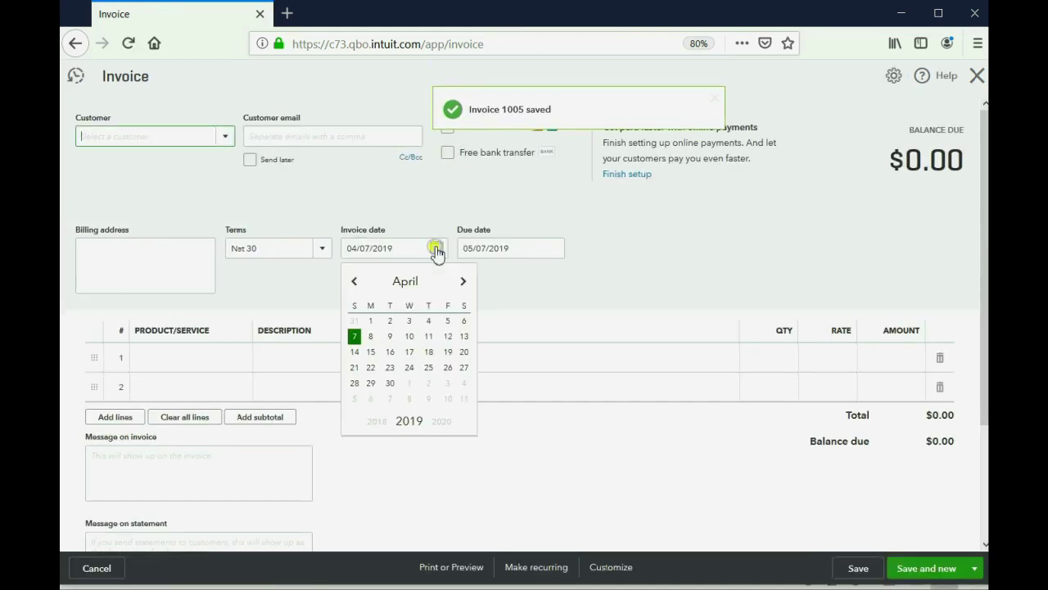
pyautogui.click(356, 285)
pyautogui.click(356, 285)
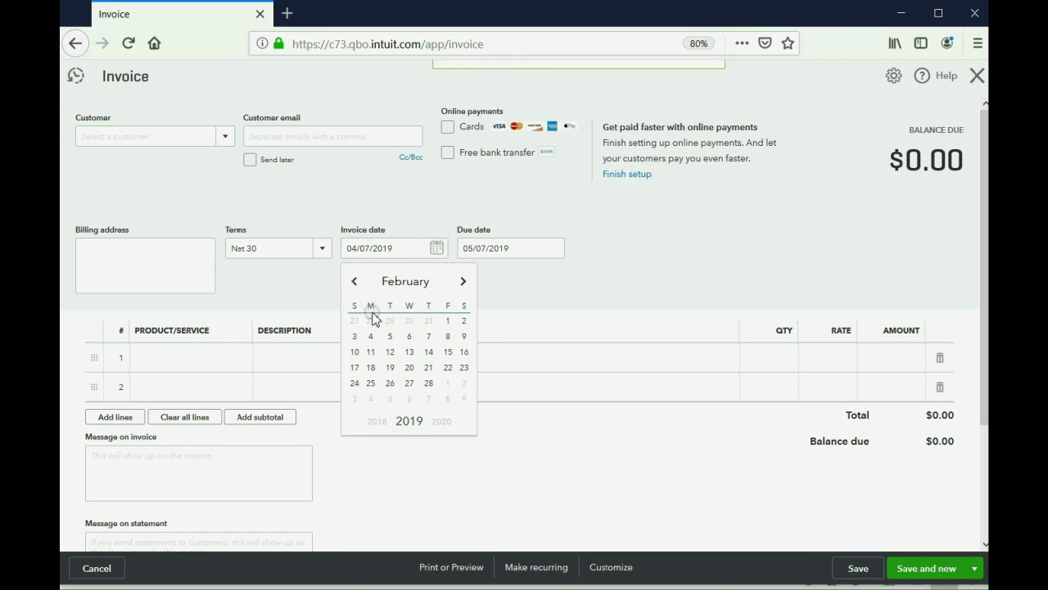
pyautogui.click(429, 383)
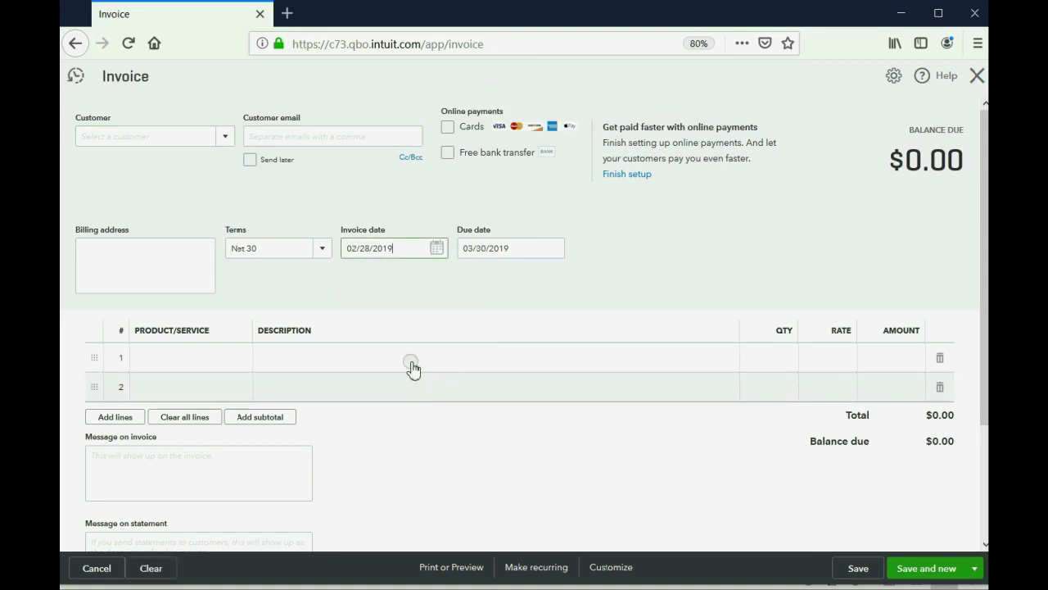
pyautogui.click(224, 136)
pyautogui.scroll(2, 199, 209)
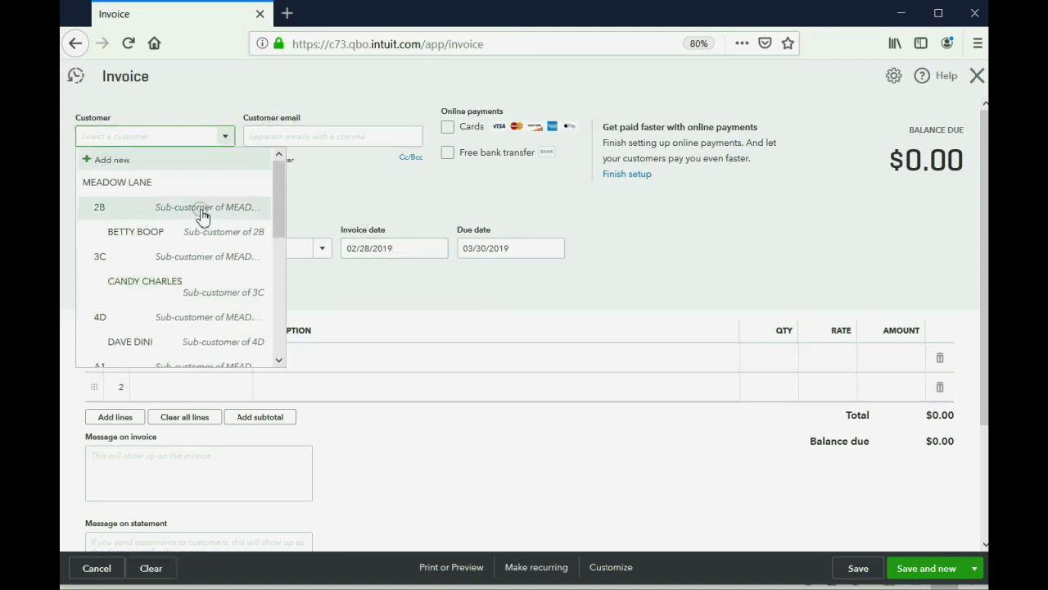
pyautogui.click(194, 233)
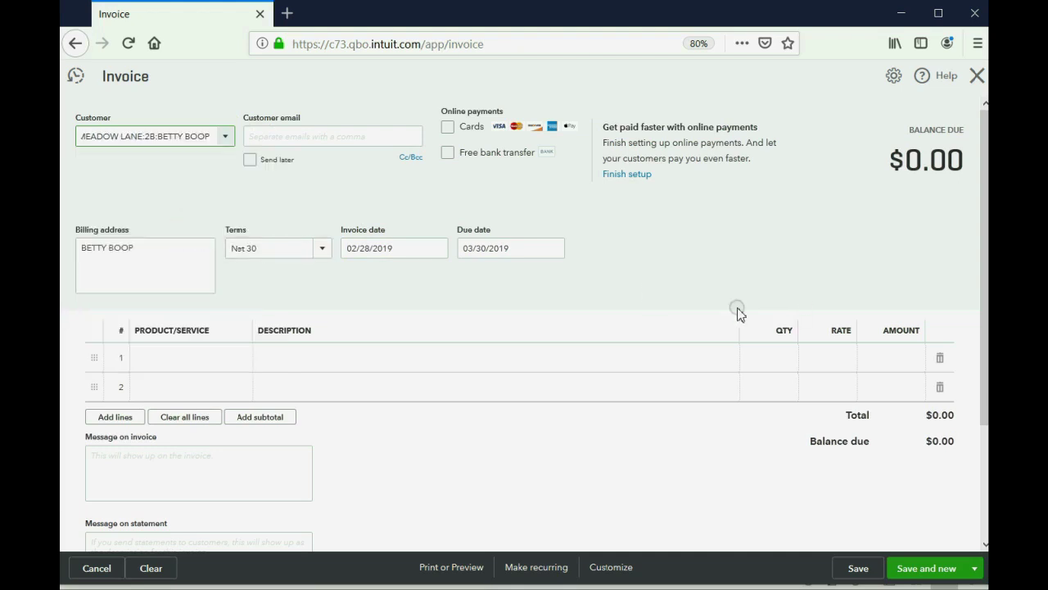
# - Add a $1,000 RENT DUE line, then Save and new
pyautogui.click(205, 360)
pyautogui.click(239, 361)
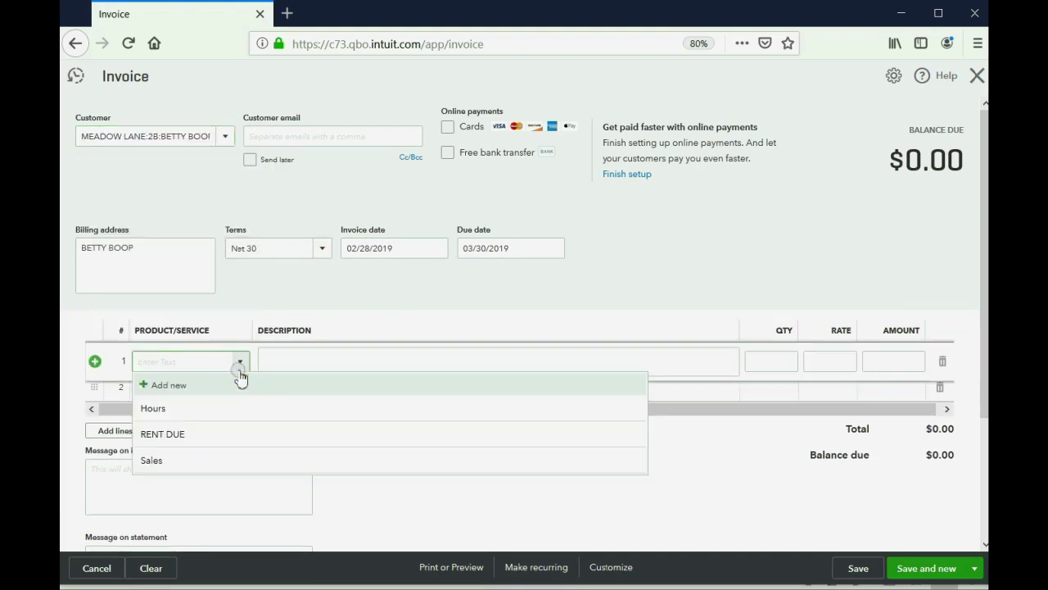
pyautogui.click(230, 431)
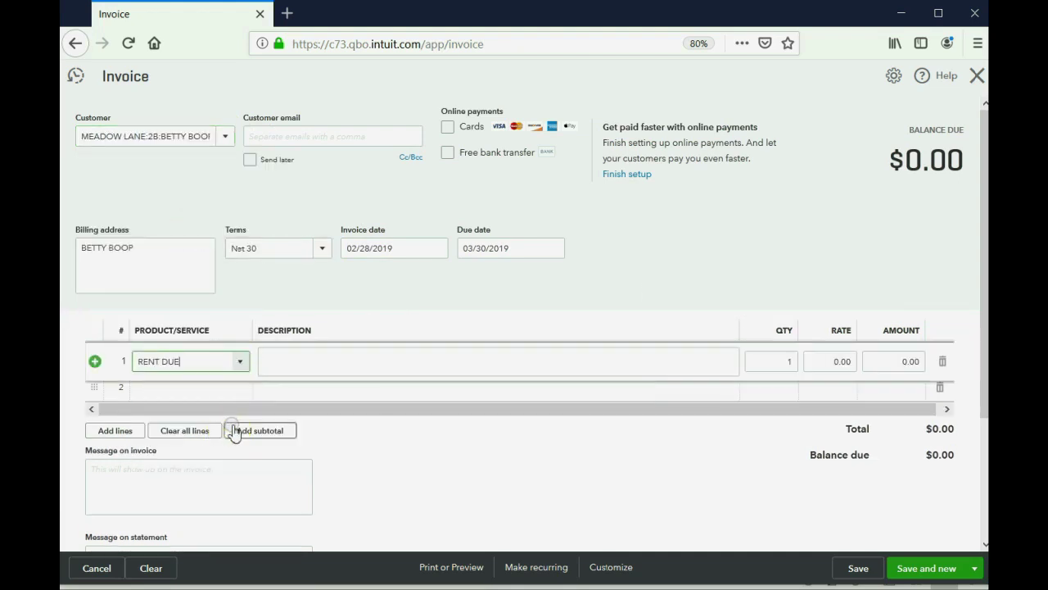
pyautogui.click(906, 362)
pyautogui.write('1')
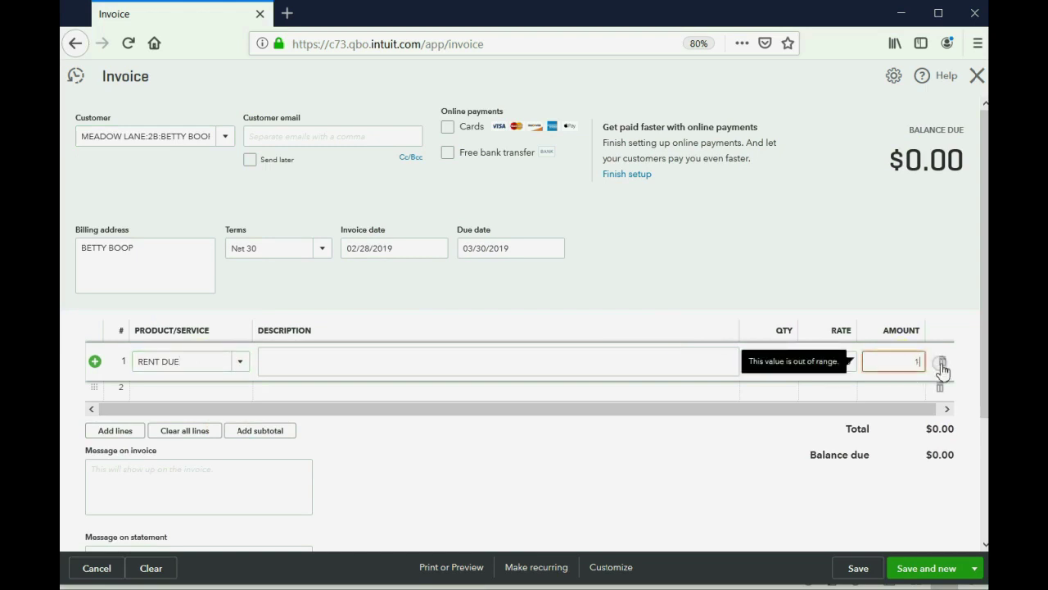
pyautogui.write(',000.00')
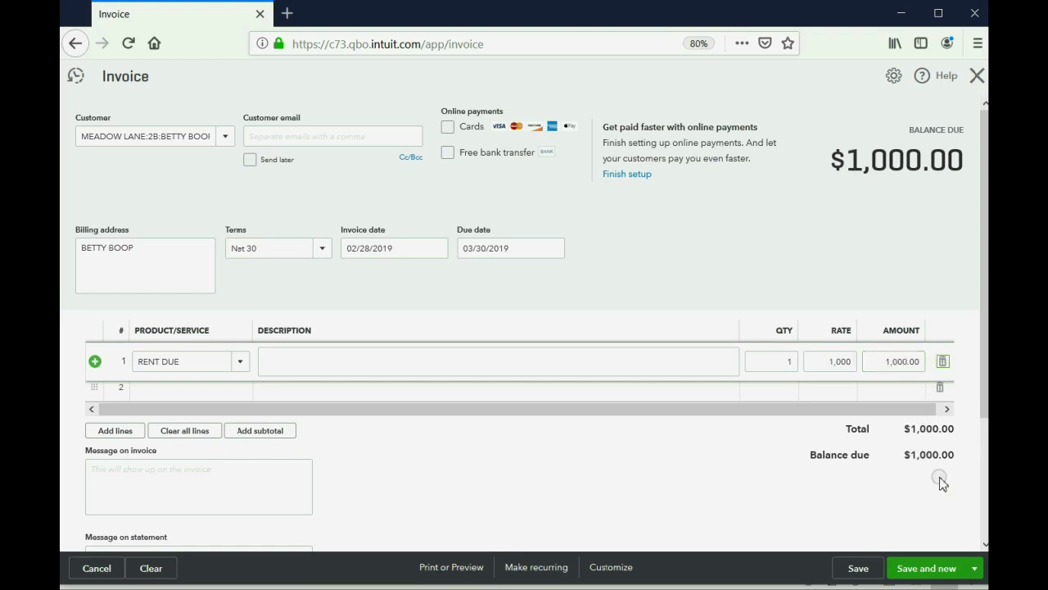
pyautogui.click(938, 568)
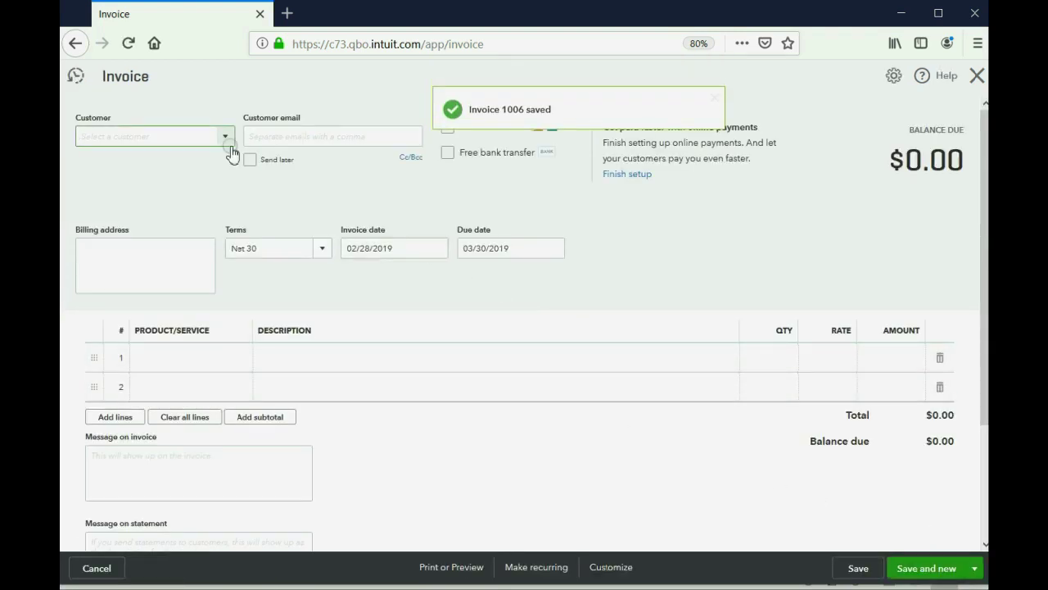
pyautogui.click(223, 136)
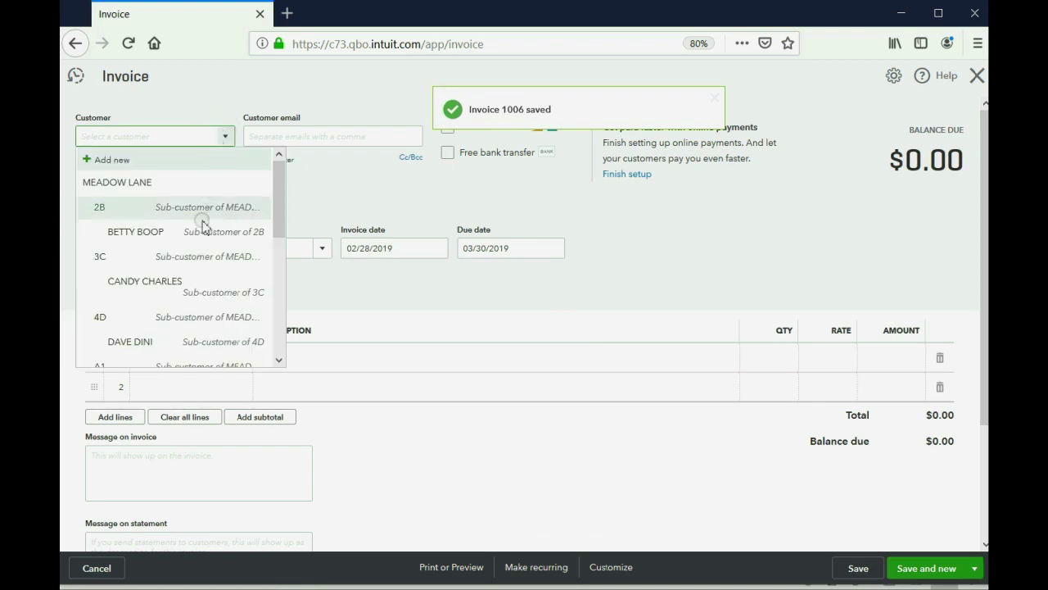
pyautogui.click(194, 283)
pyautogui.click(221, 352)
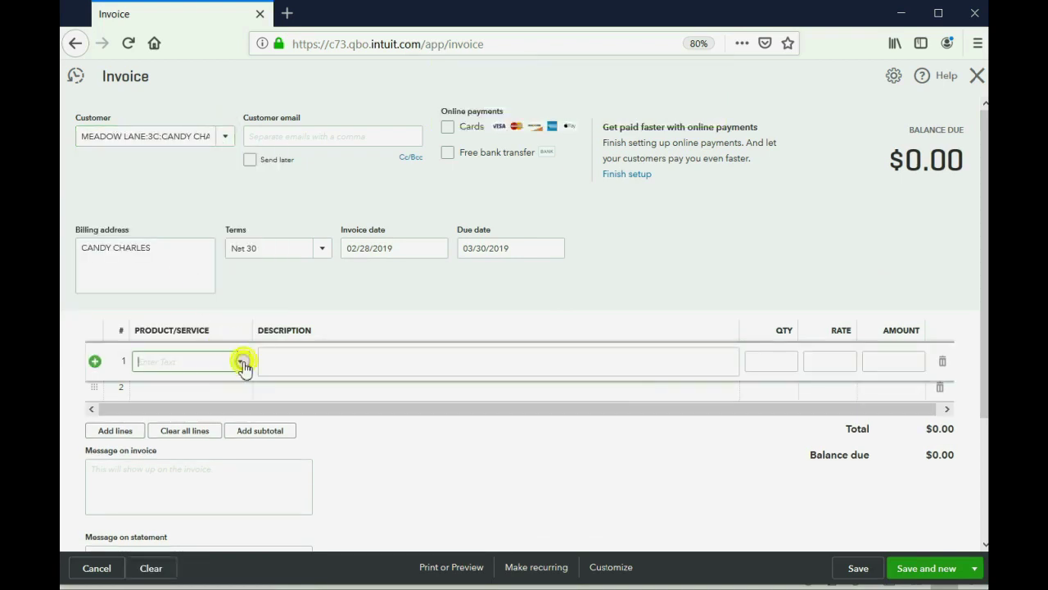
pyautogui.click(230, 434)
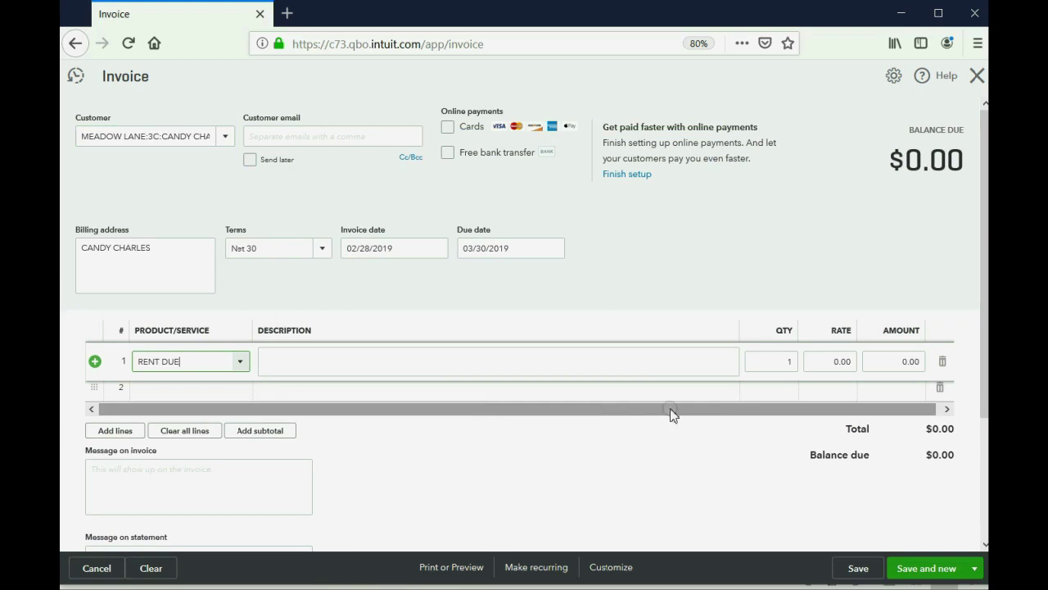
pyautogui.click(872, 364)
pyautogui.write('1000')
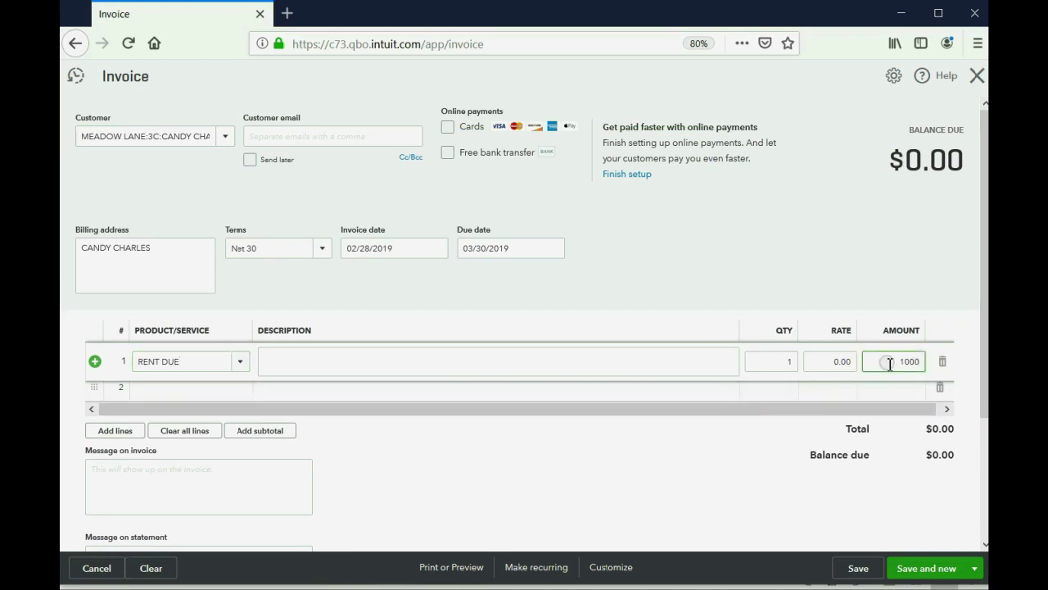
pyautogui.press('Tab')
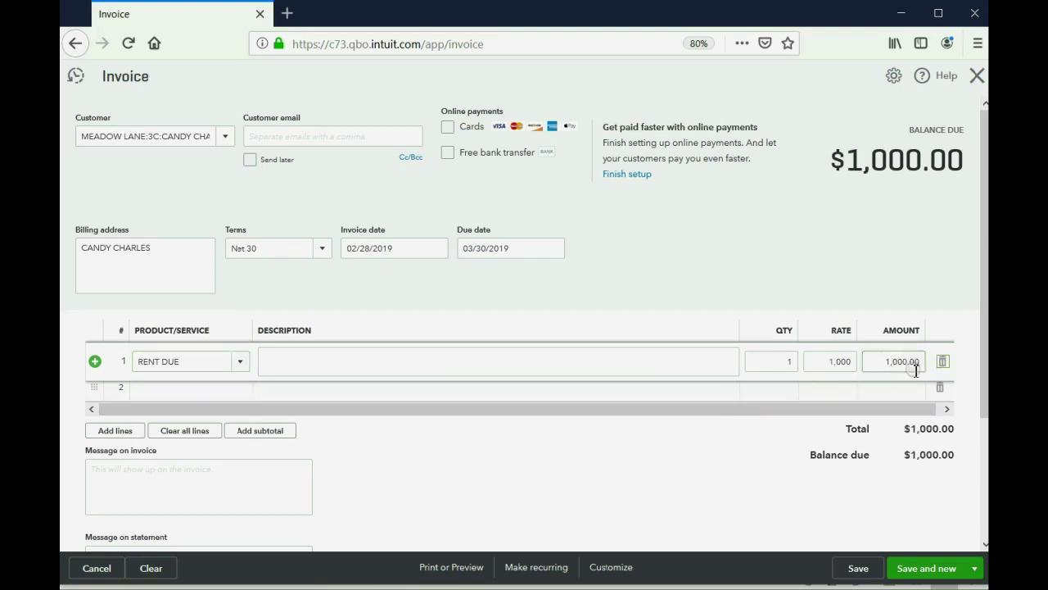
pyautogui.click(935, 569)
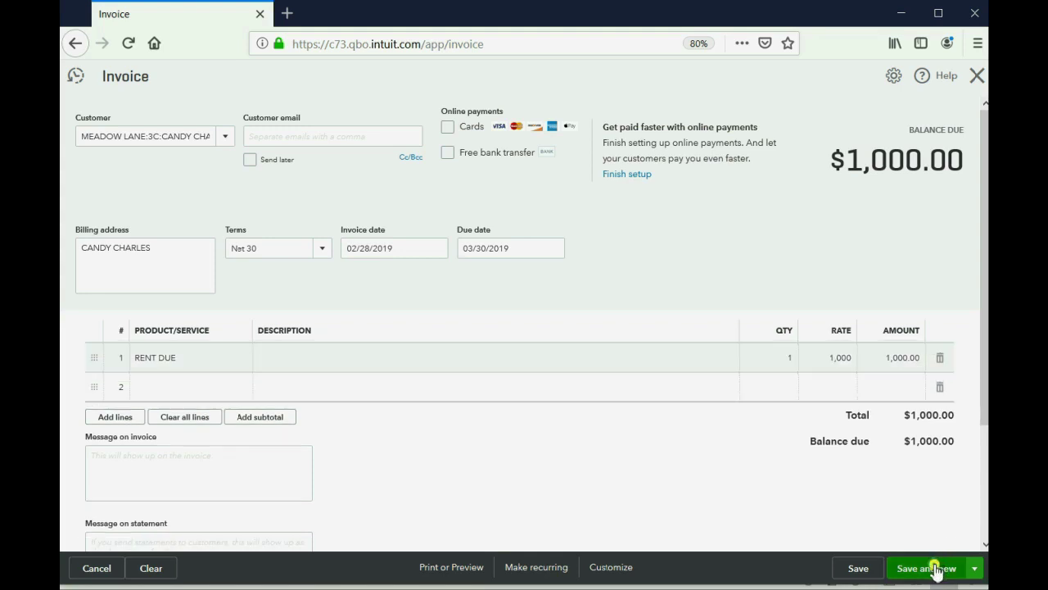
# - Date the next invoice 02/28/2019 and bill it to Meadow Lane tenant 4D
pyautogui.click(434, 247)
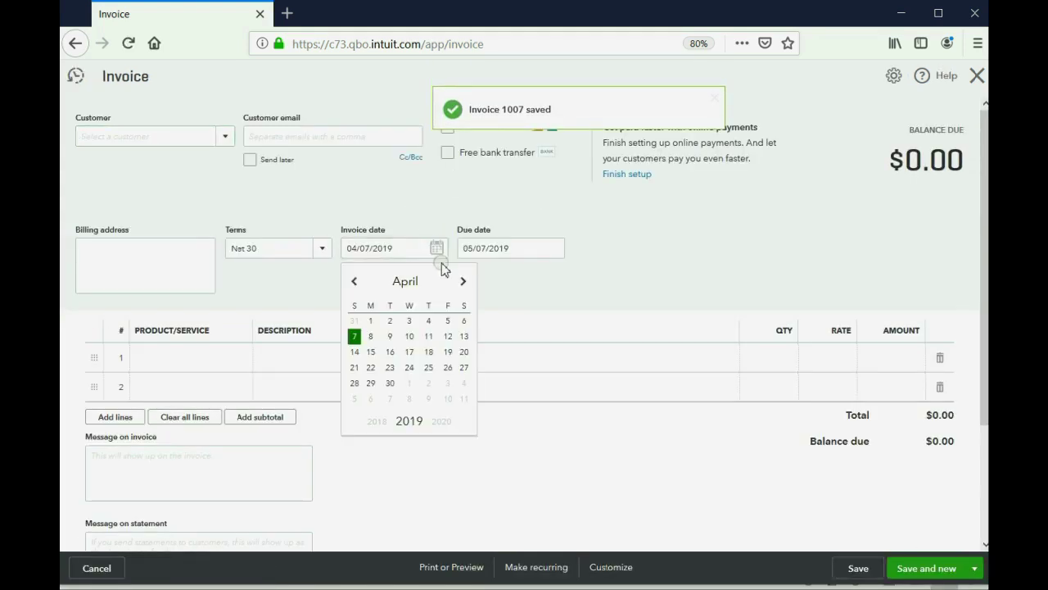
pyautogui.click(354, 280)
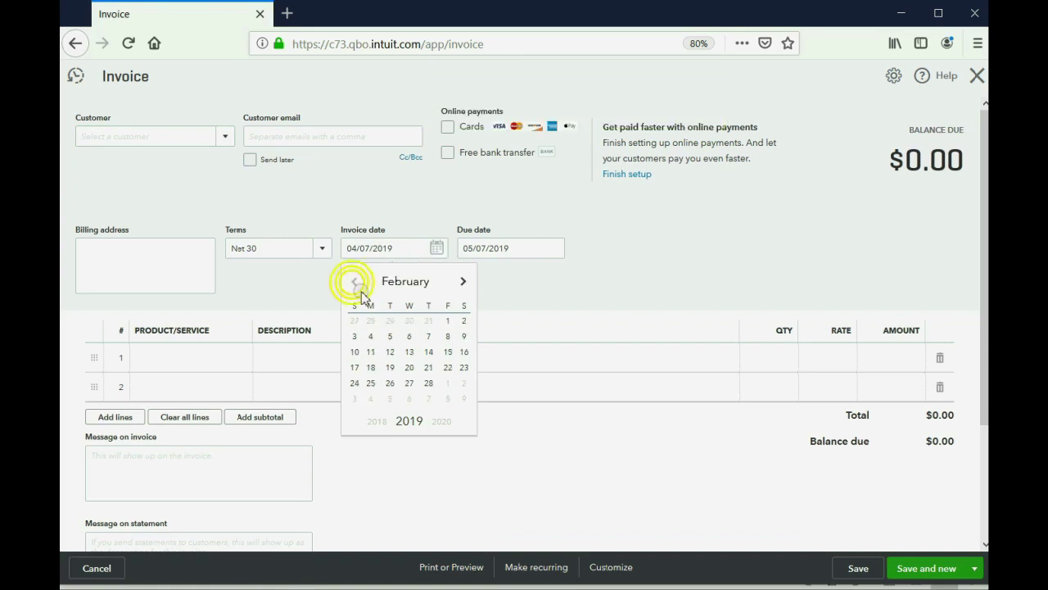
pyautogui.click(429, 384)
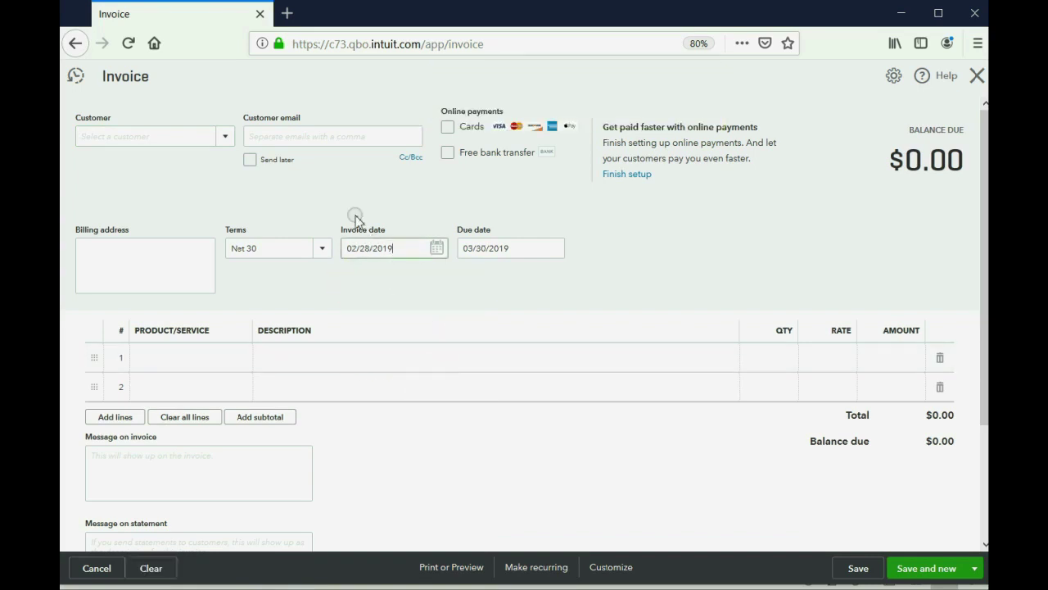
pyautogui.click(226, 137)
pyautogui.write('d')
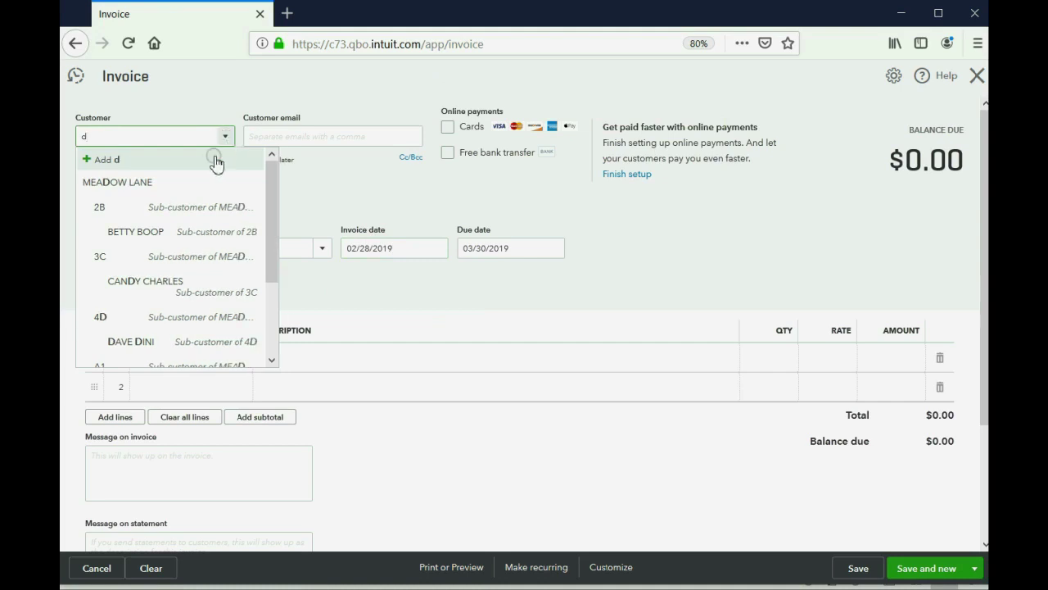
pyautogui.click(187, 341)
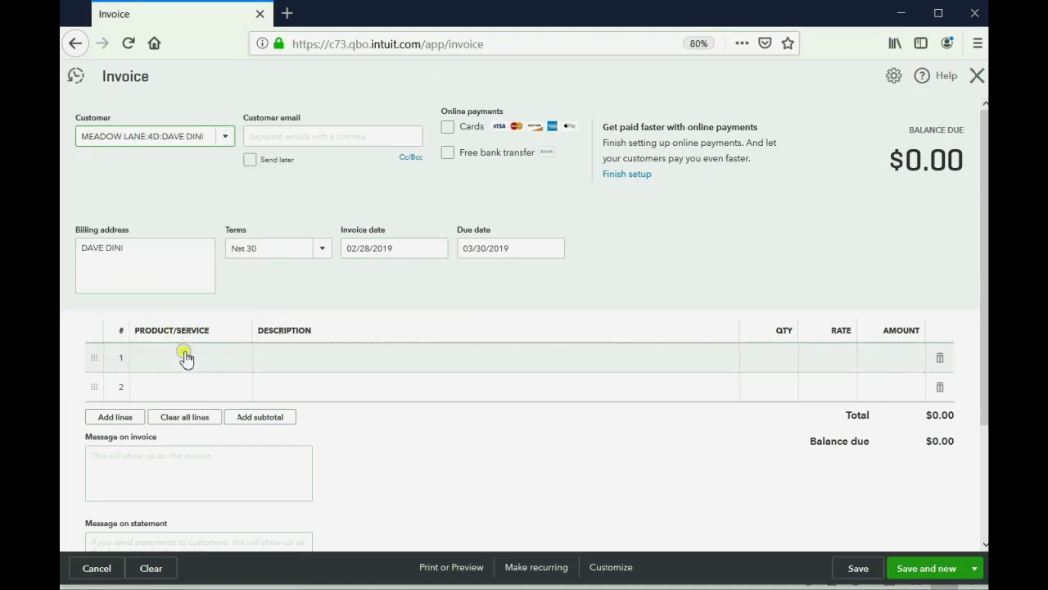
# - Add a $1,000 RENT DUE line, save the invoice, and close the form
pyautogui.click(185, 355)
pyautogui.click(239, 361)
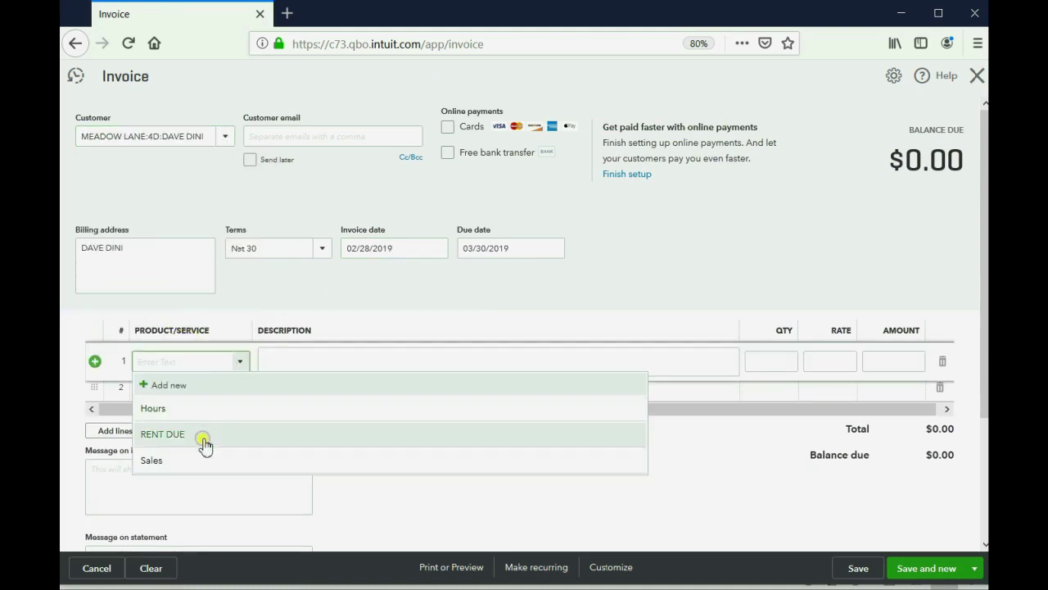
pyautogui.click(203, 434)
pyautogui.click(886, 361)
pyautogui.write('1000')
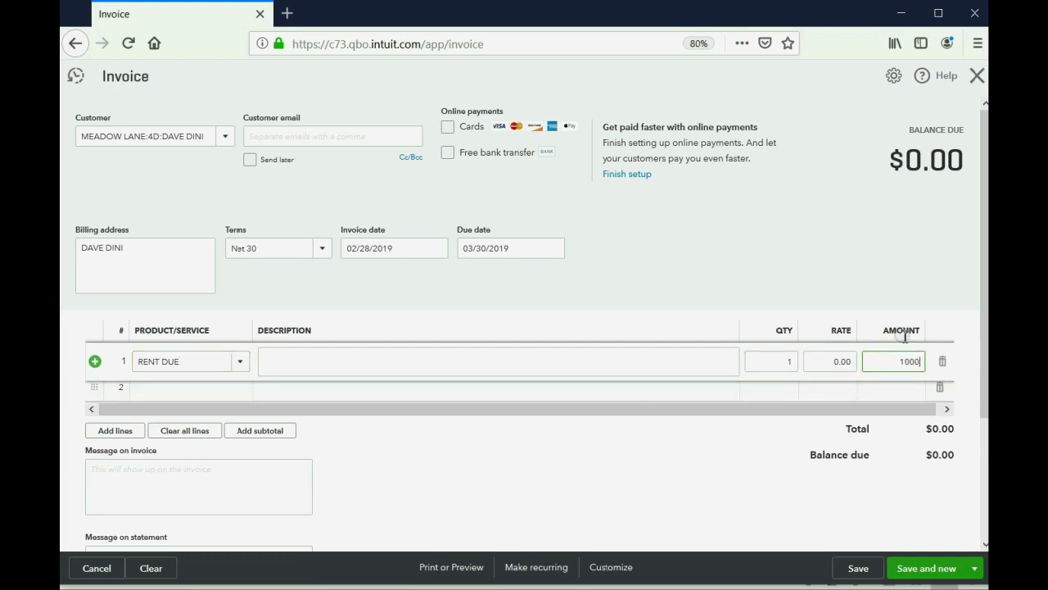
pyautogui.press('Tab')
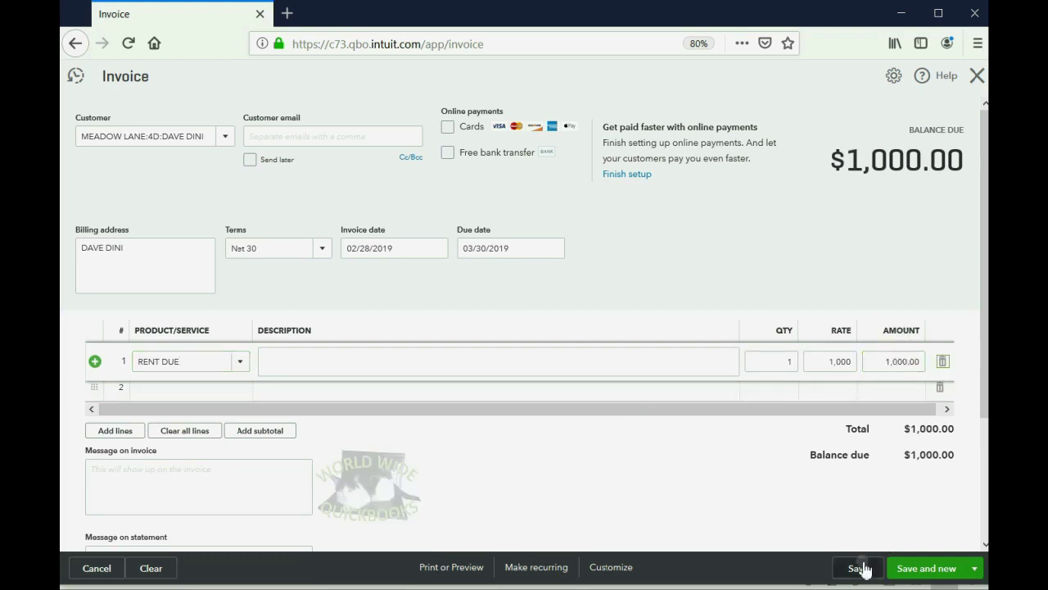
pyautogui.click(918, 570)
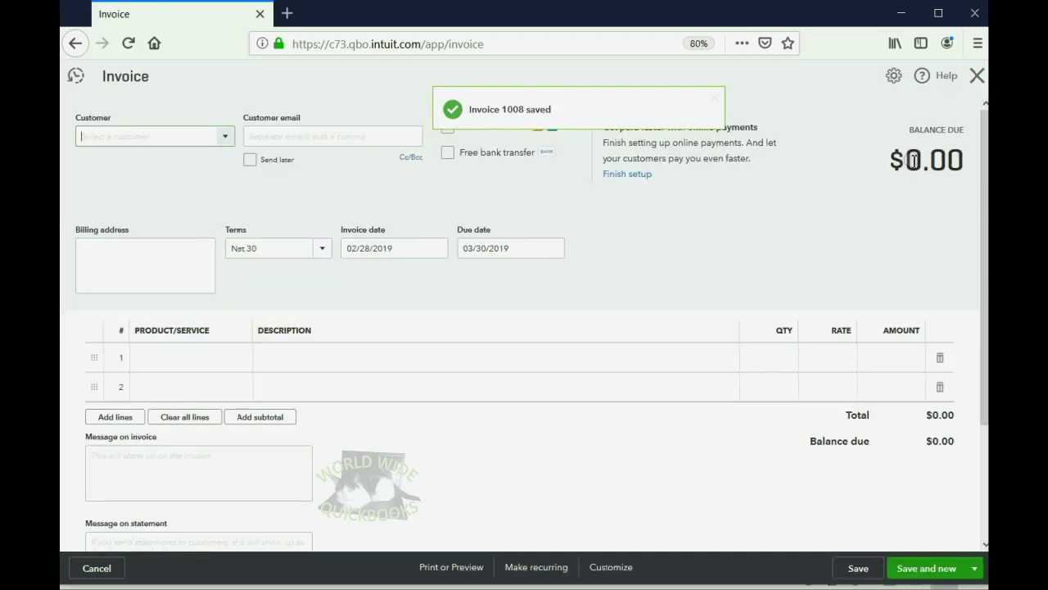
pyautogui.click(977, 75)
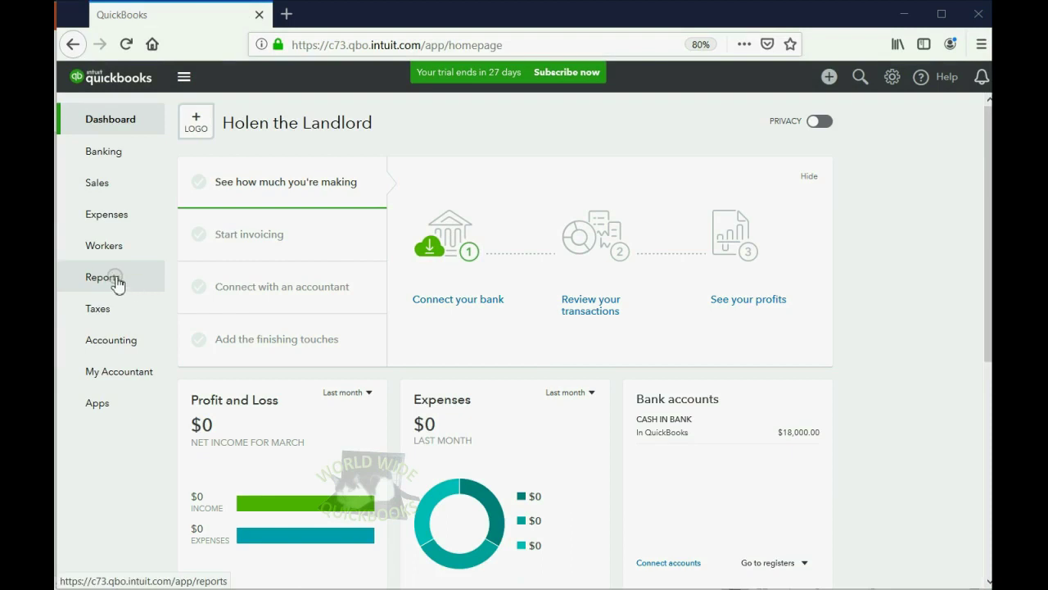
# - Open the Tenant Balance Detail report from Reports' Custom reports
pyautogui.click(115, 278)
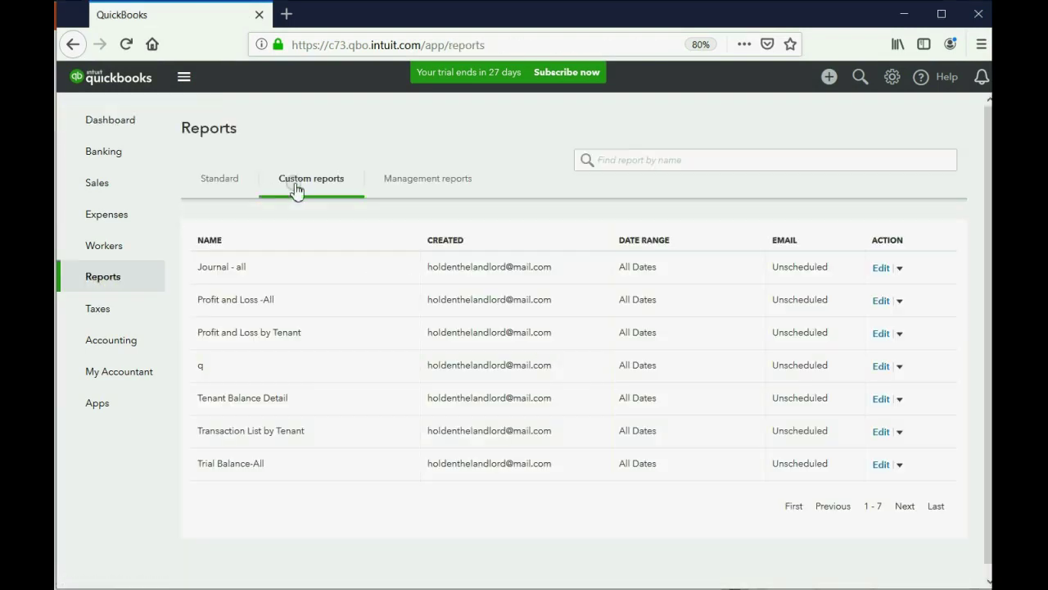
pyautogui.click(296, 188)
pyautogui.click(218, 378)
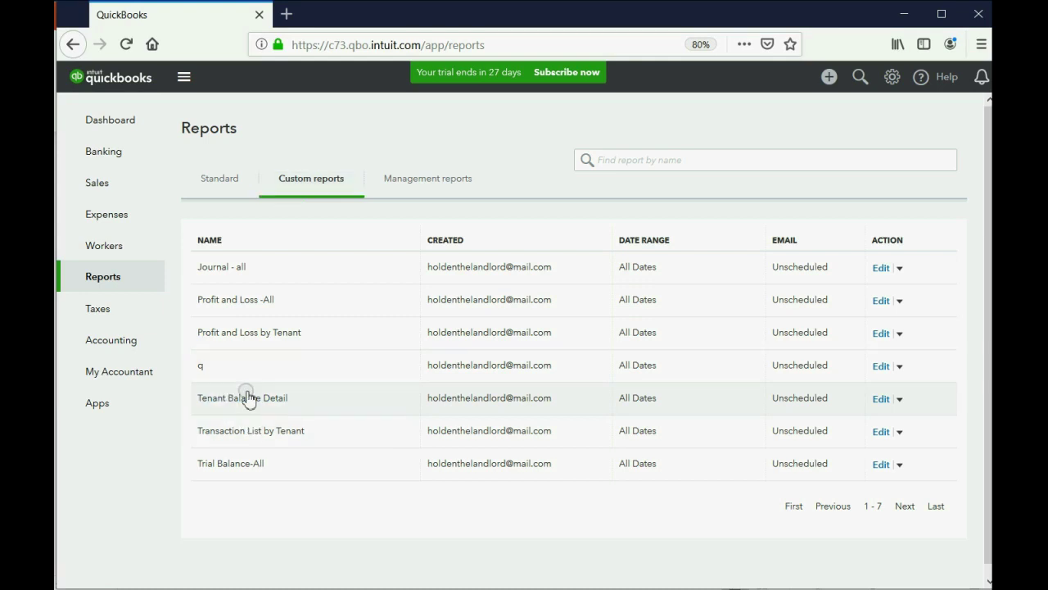
pyautogui.click(248, 401)
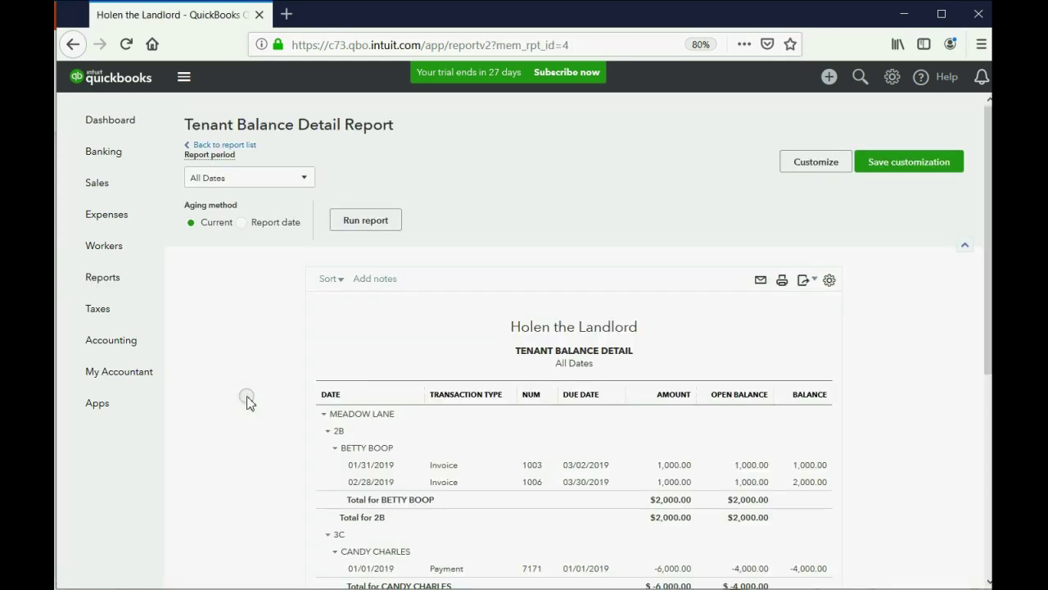
# - Scroll through the report to review each apartment's balance
pyautogui.scroll(-1, 409, 359)
pyautogui.scroll(-2, 508, 393)
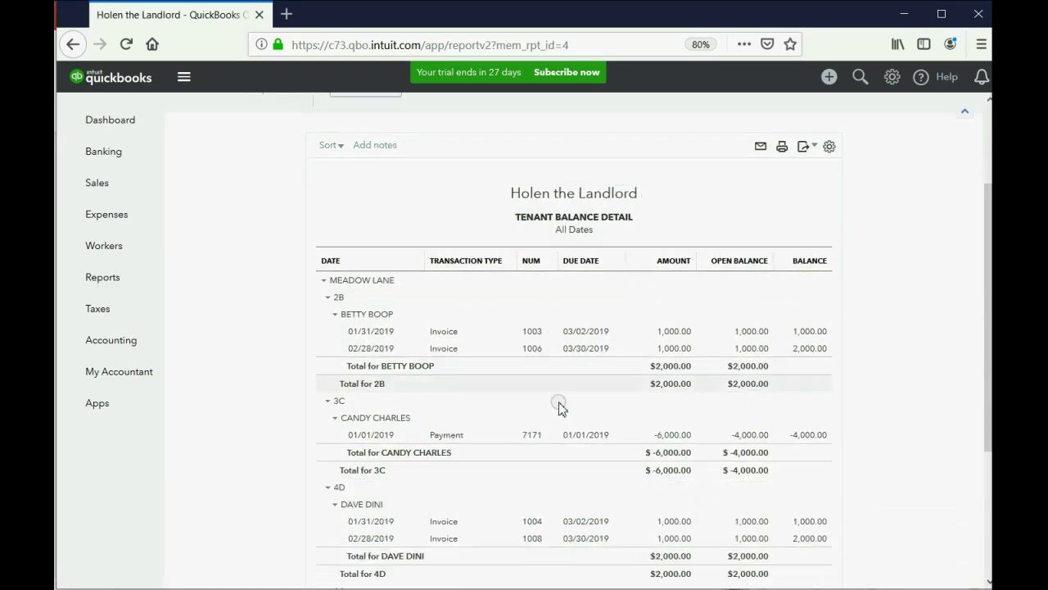
pyautogui.scroll(-2, 794, 368)
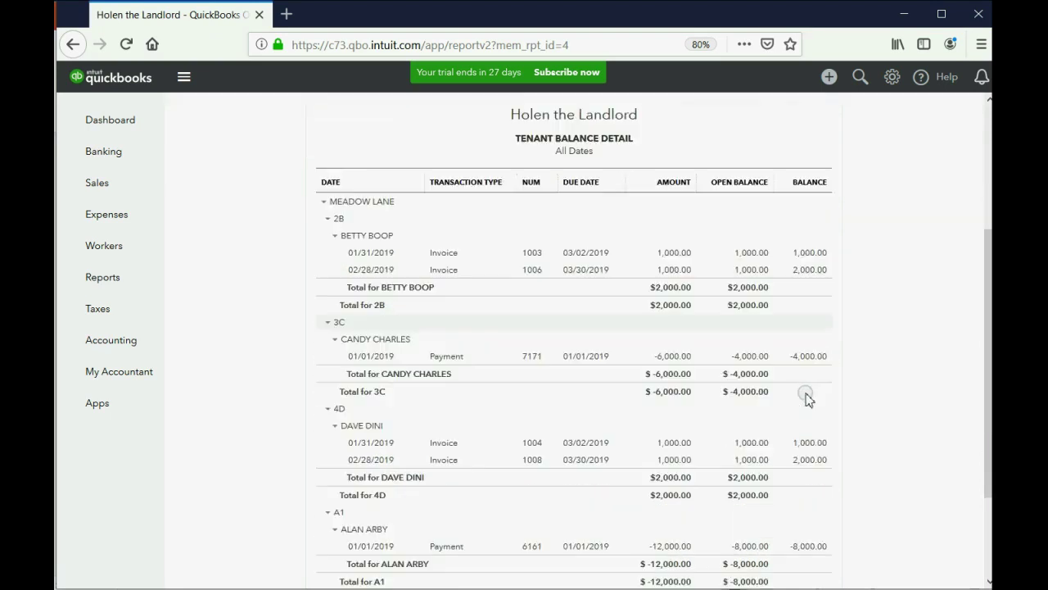
pyautogui.scroll(1, 806, 398)
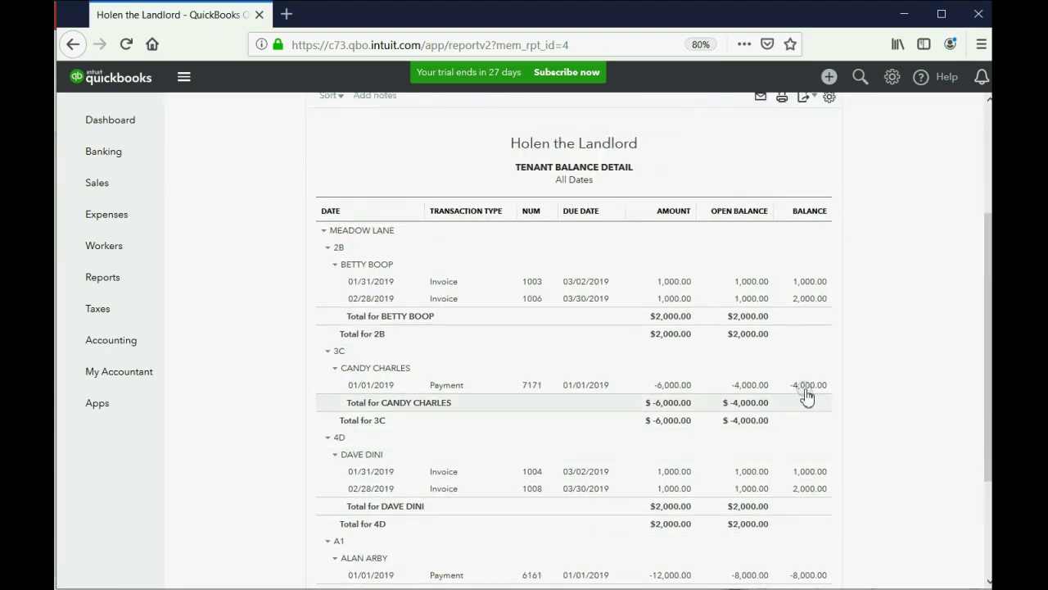
pyautogui.scroll(2, 806, 392)
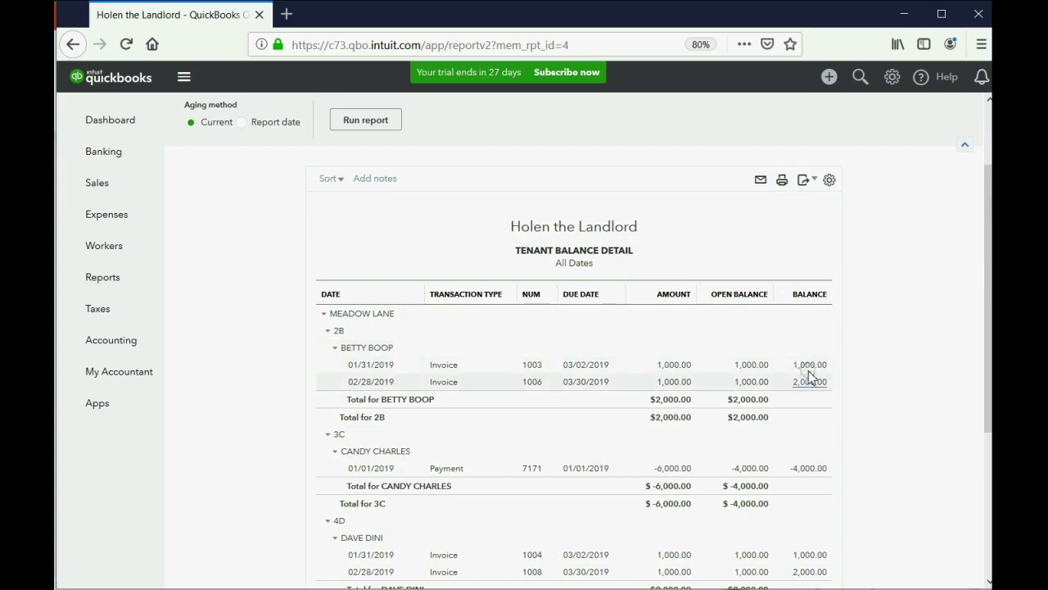
pyautogui.scroll(-2, 809, 381)
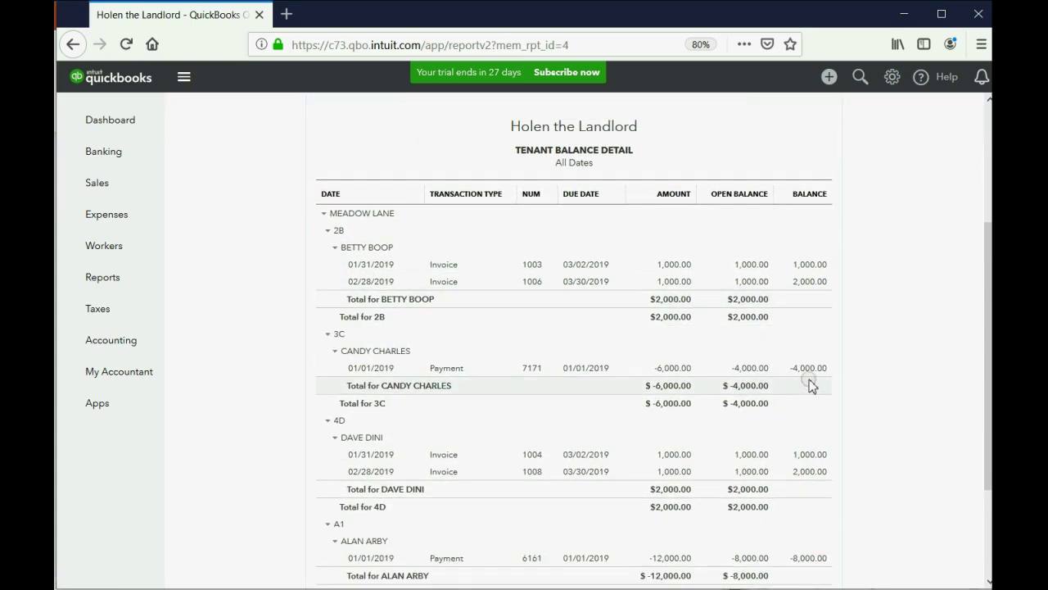
pyautogui.scroll(-2, 811, 381)
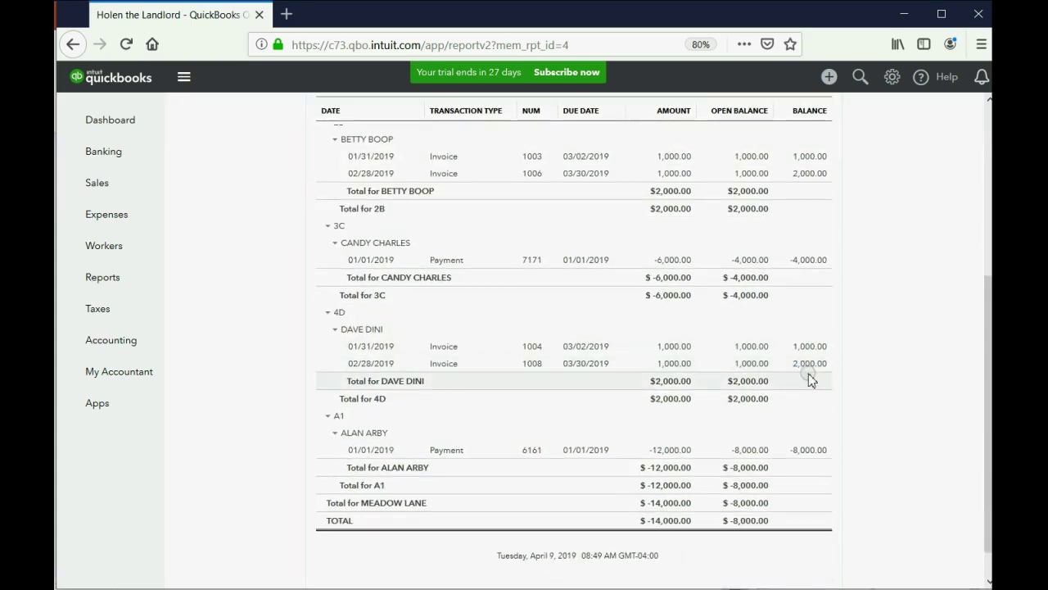
pyautogui.scroll(4, 809, 378)
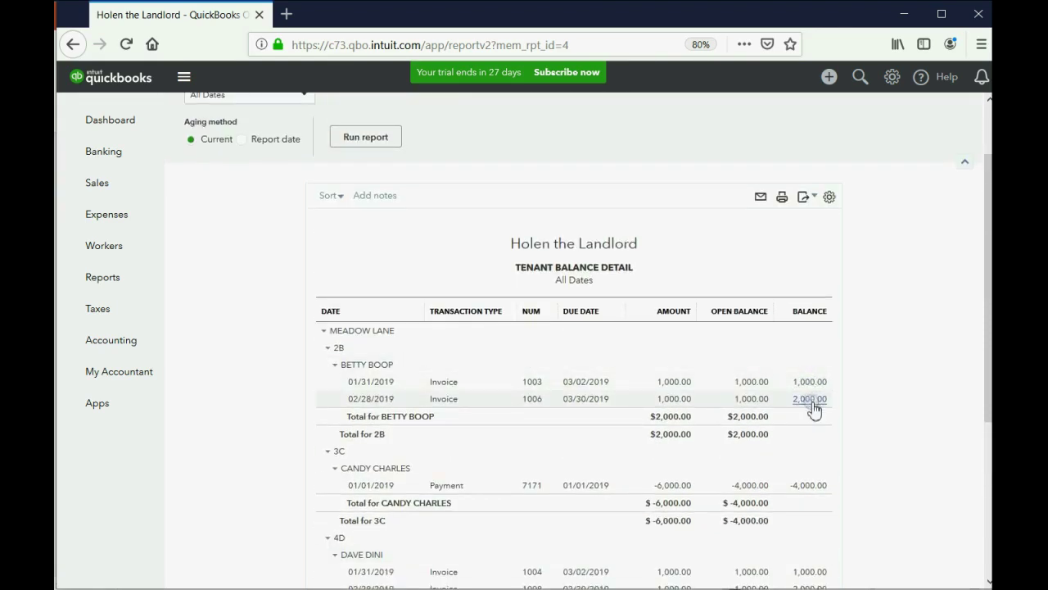
pyautogui.click(808, 385)
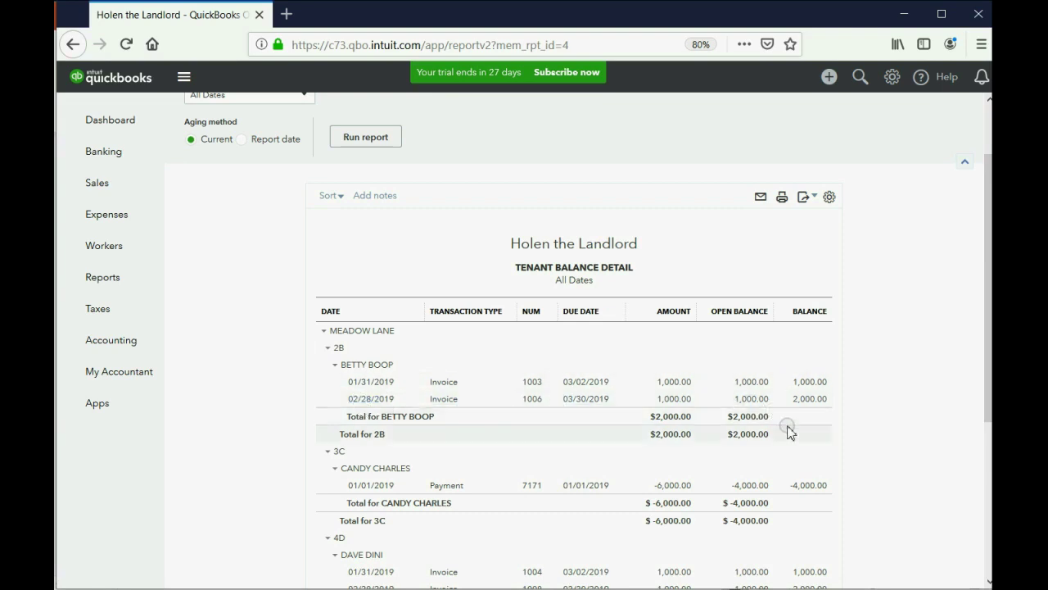
pyautogui.scroll(-2, 788, 432)
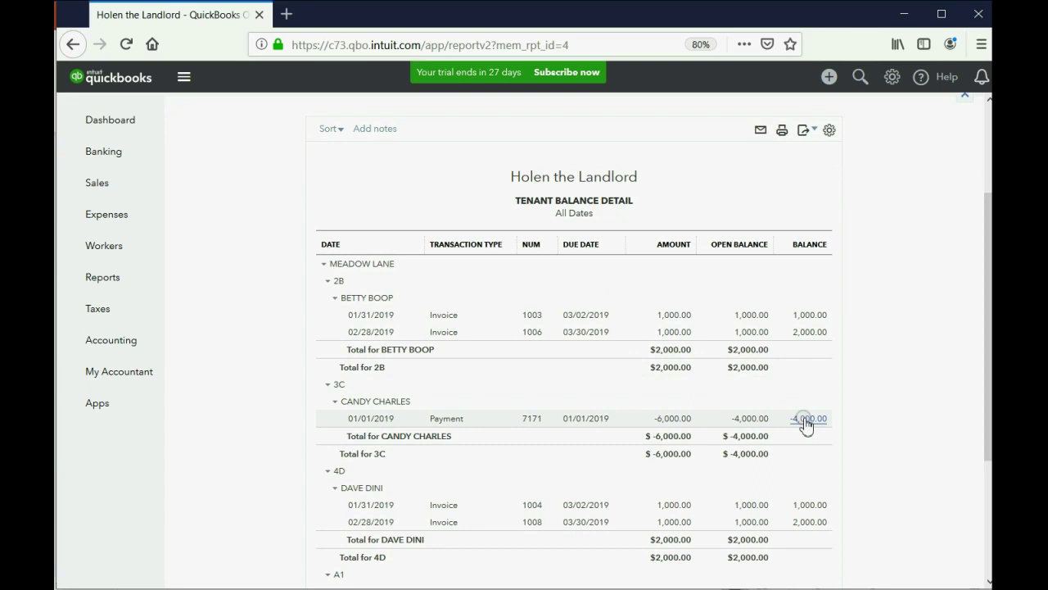
pyautogui.scroll(-2, 806, 423)
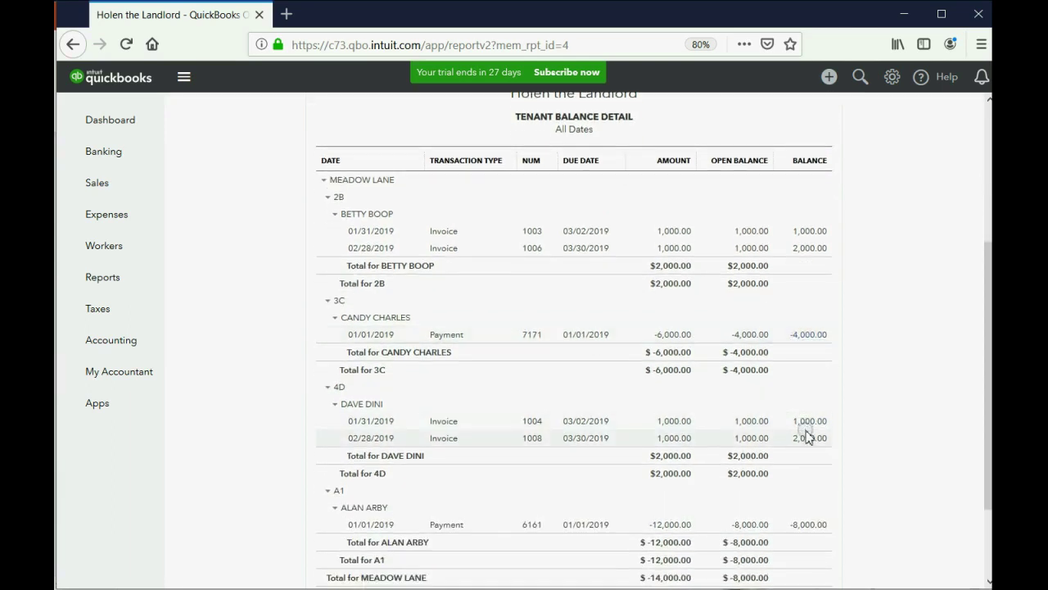
pyautogui.scroll(-3, 806, 438)
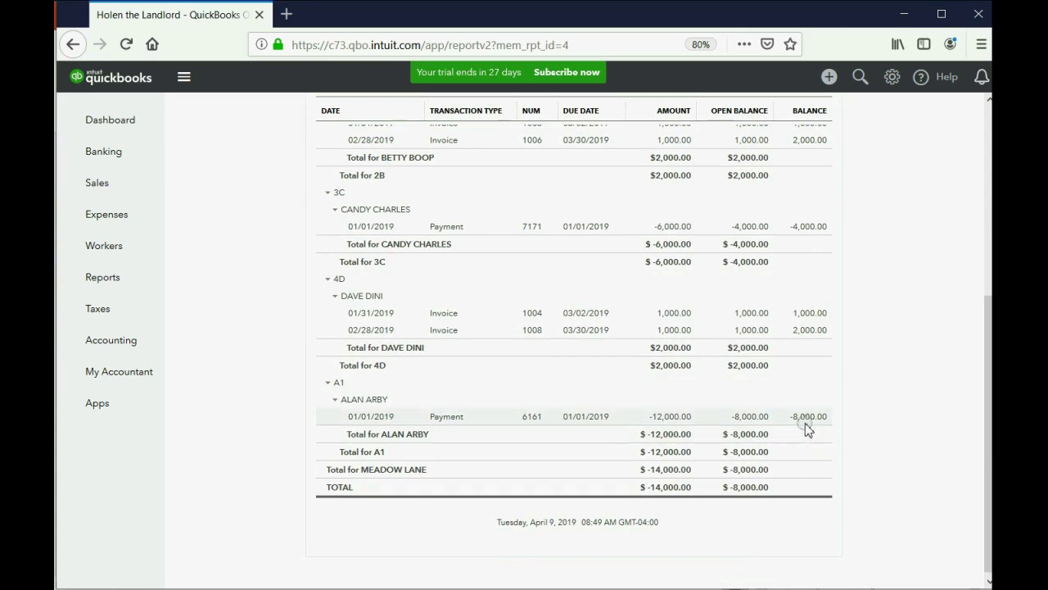
pyautogui.scroll(3, 807, 427)
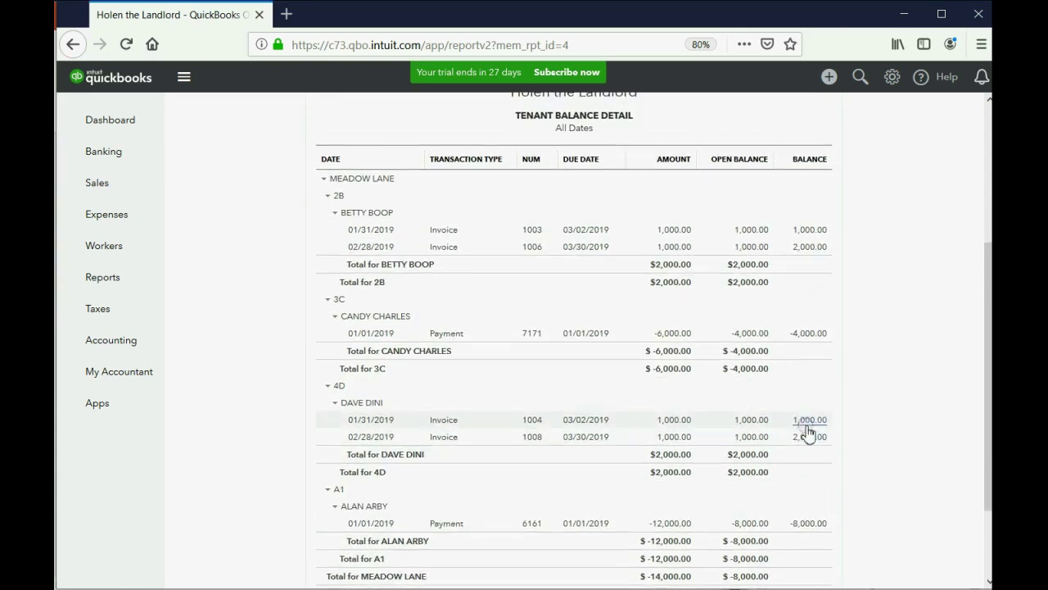
pyautogui.scroll(-1, 806, 432)
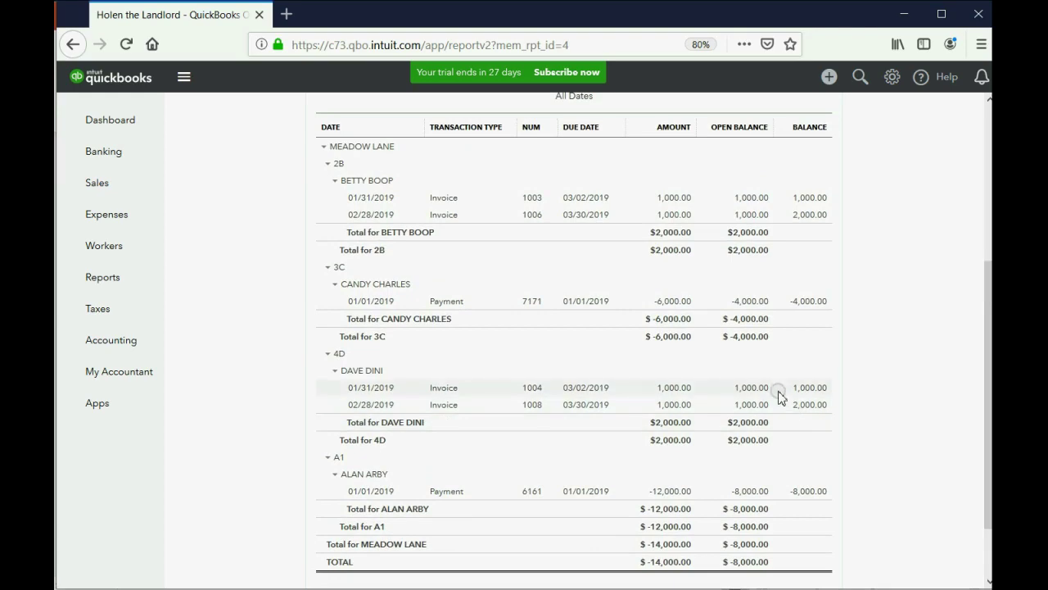
pyautogui.scroll(-2, 778, 396)
pyautogui.scroll(2, 779, 397)
pyautogui.scroll(-1, 779, 397)
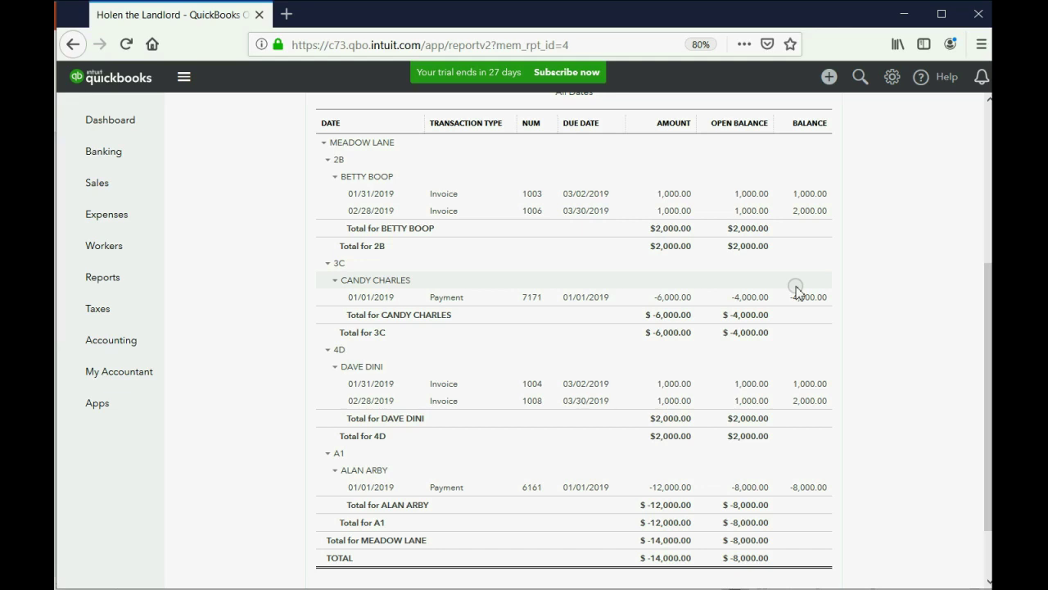
pyautogui.scroll(2, 795, 292)
pyautogui.scroll(-2, 796, 292)
pyautogui.scroll(2, 796, 290)
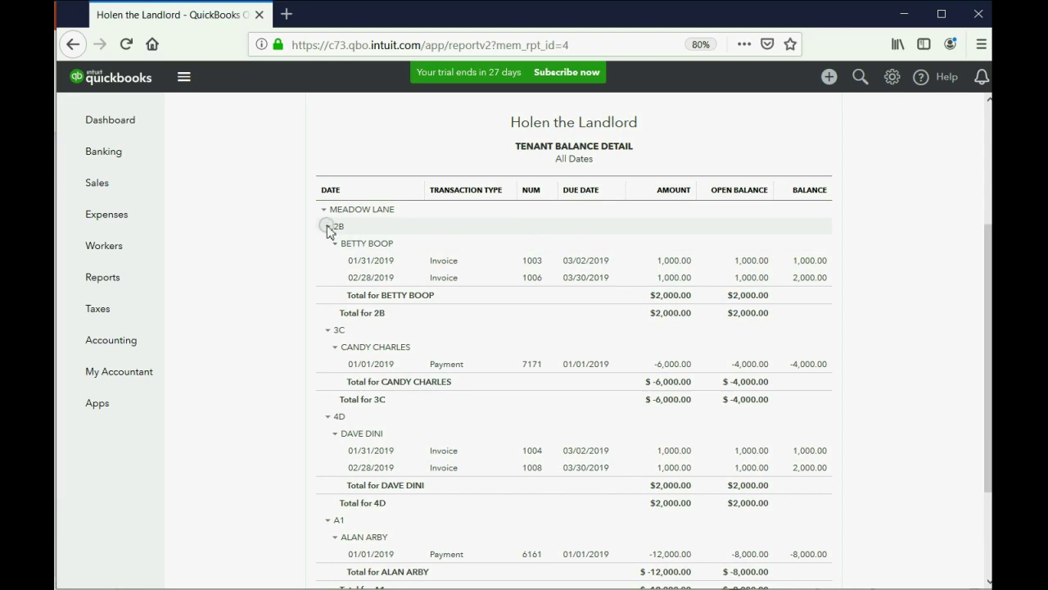
# - Collapse the 2B, 3C, 4D and A1 apartment groups to summary rows
pyautogui.click(326, 227)
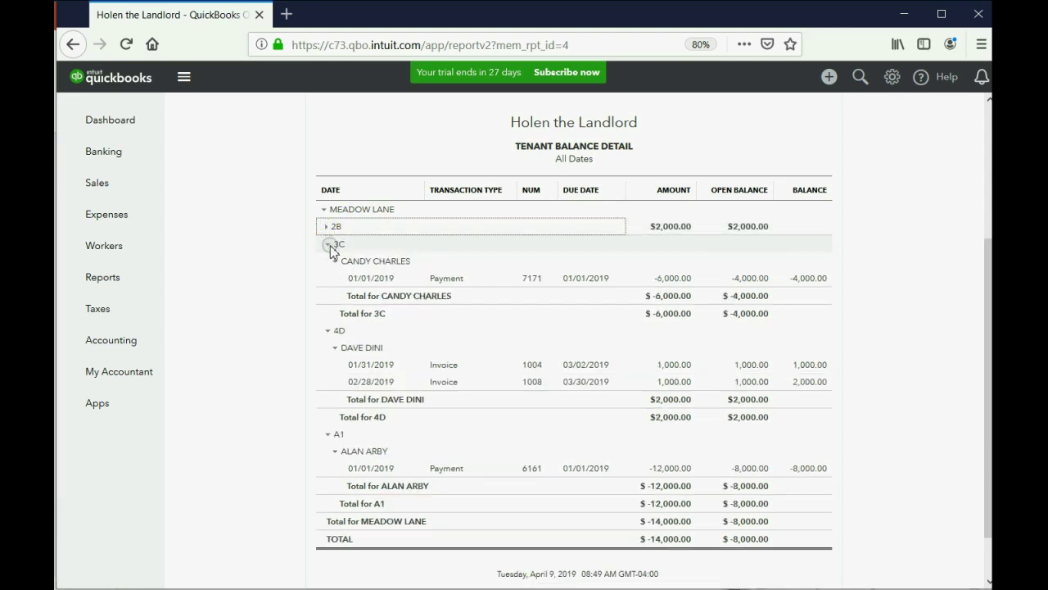
pyautogui.click(327, 245)
pyautogui.click(328, 263)
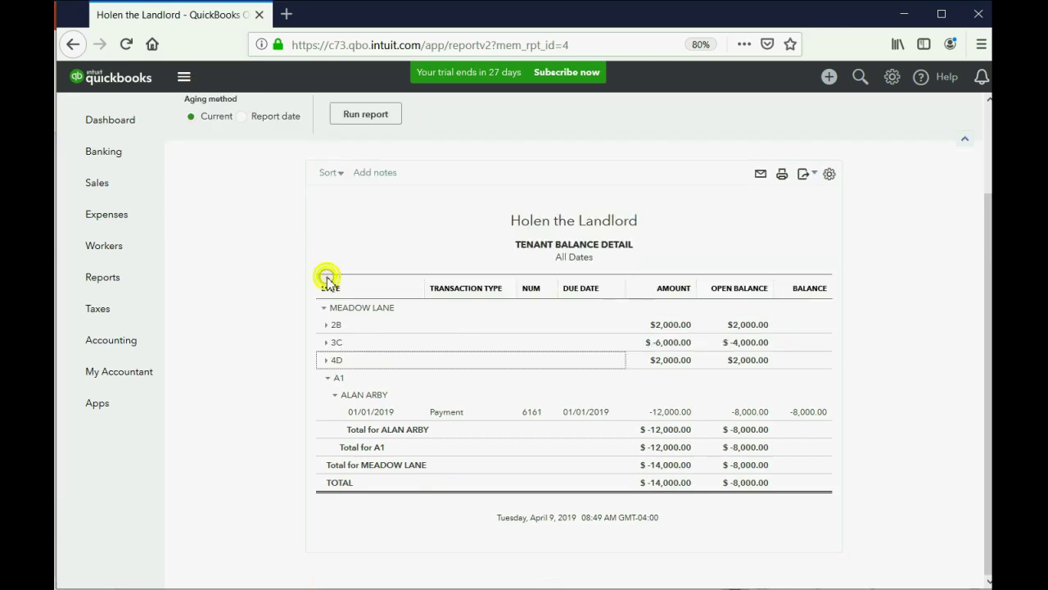
pyautogui.click(328, 379)
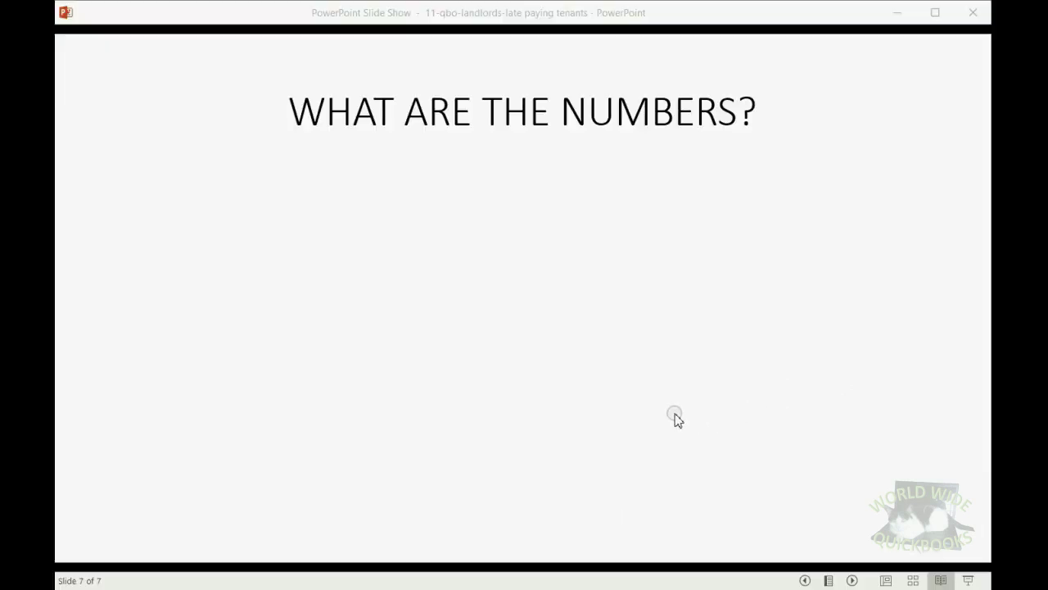
# - Reveal NET $8,000, UNEARNED -$12,000 and RENT RECEIVABLE $4,000 on the slide
pyautogui.click(674, 416)
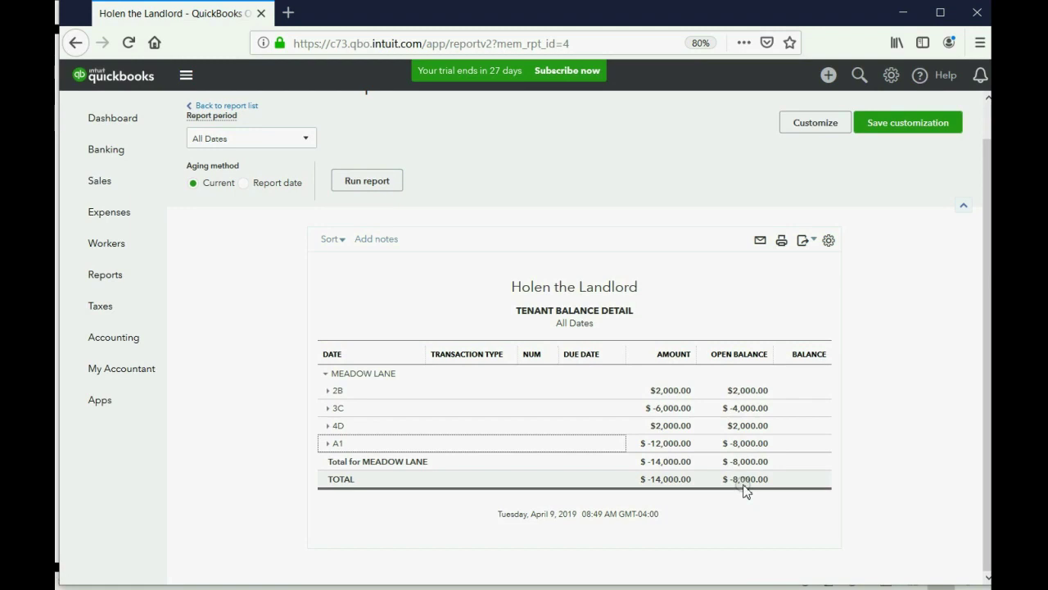
pyautogui.click(855, 577)
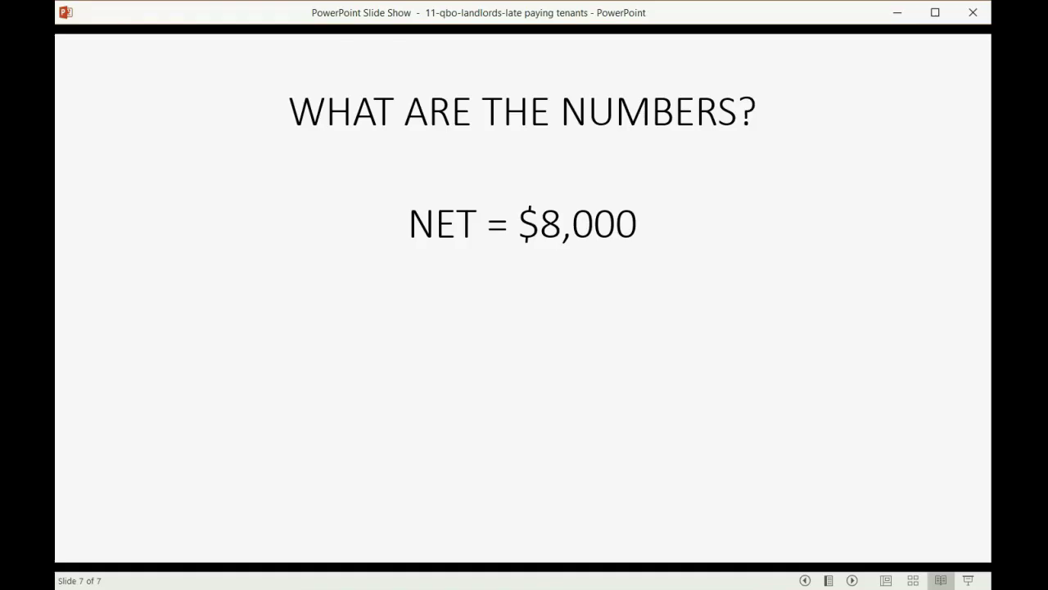
pyautogui.click(696, 514)
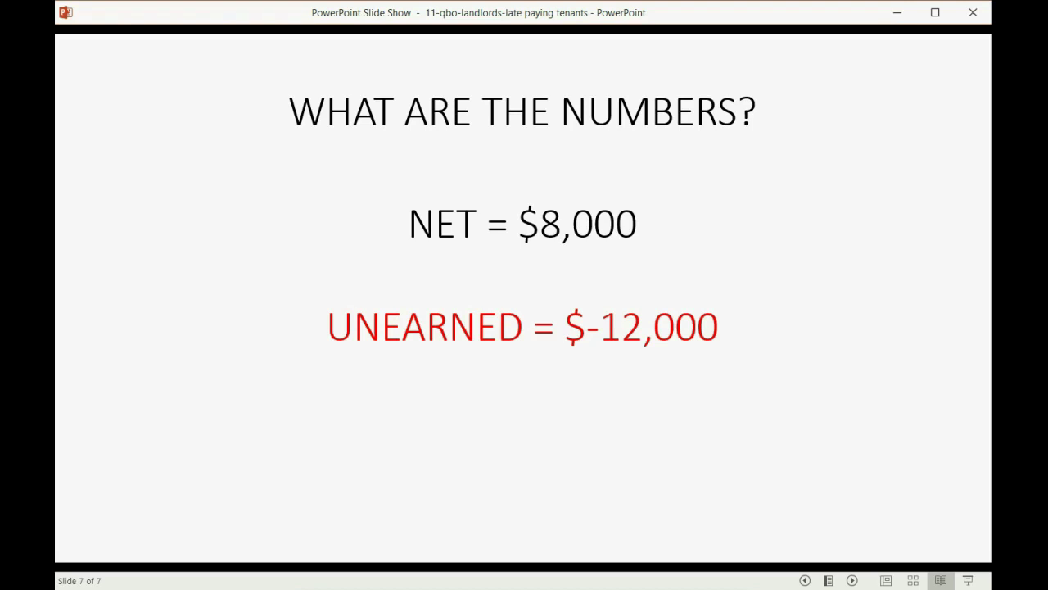
pyautogui.click(833, 270)
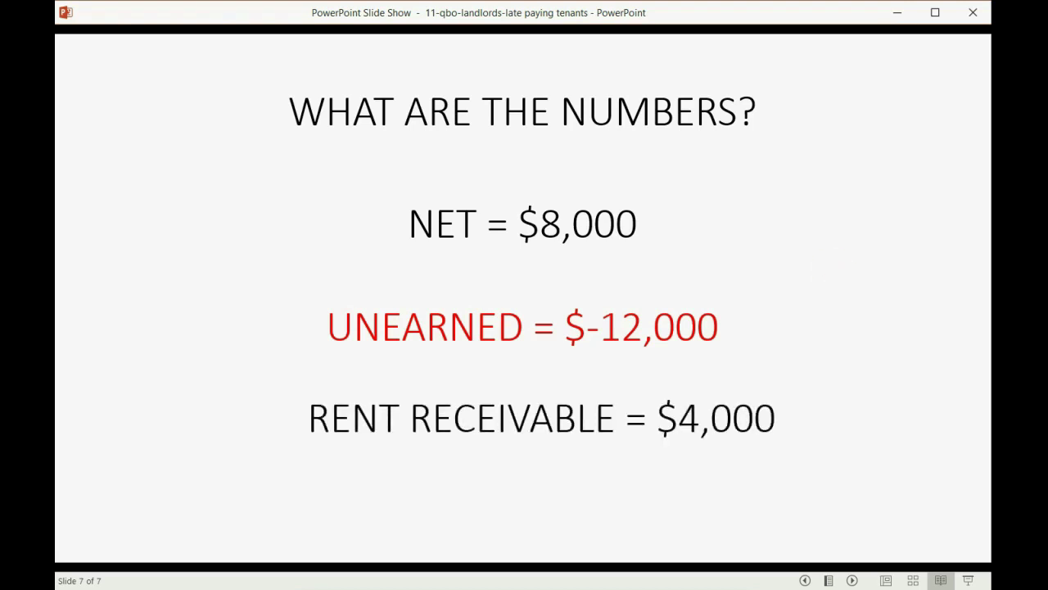